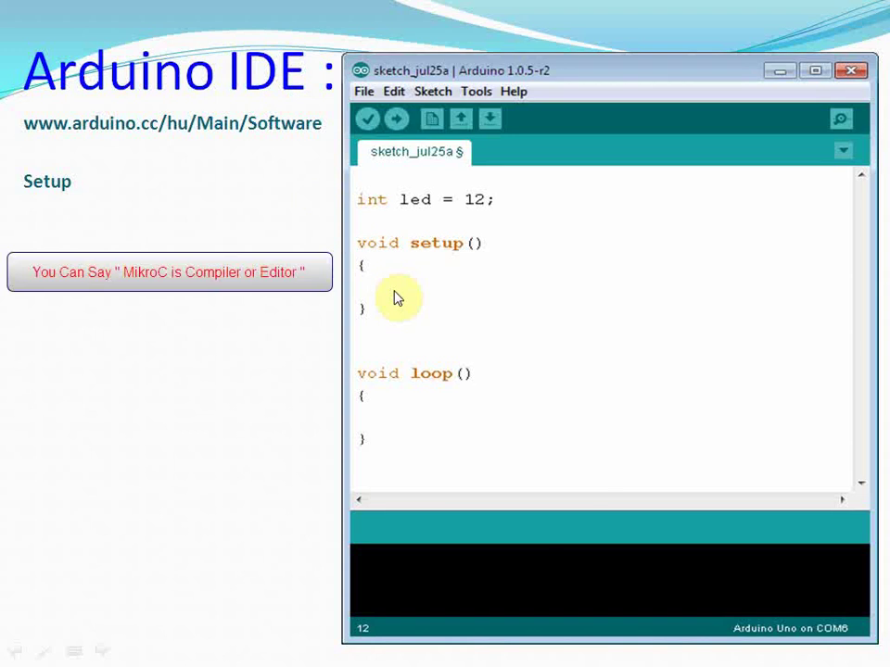
# Exit the PowerPoint slideshow at slide 19 and switch to the Opera browser.
pyautogui.press('Escape')
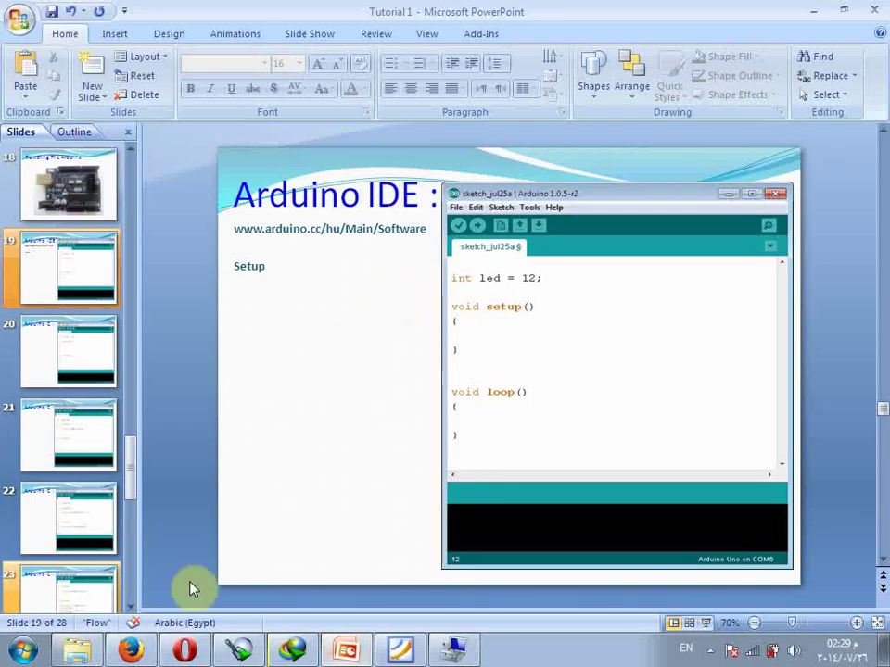
pyautogui.click(391, 229)
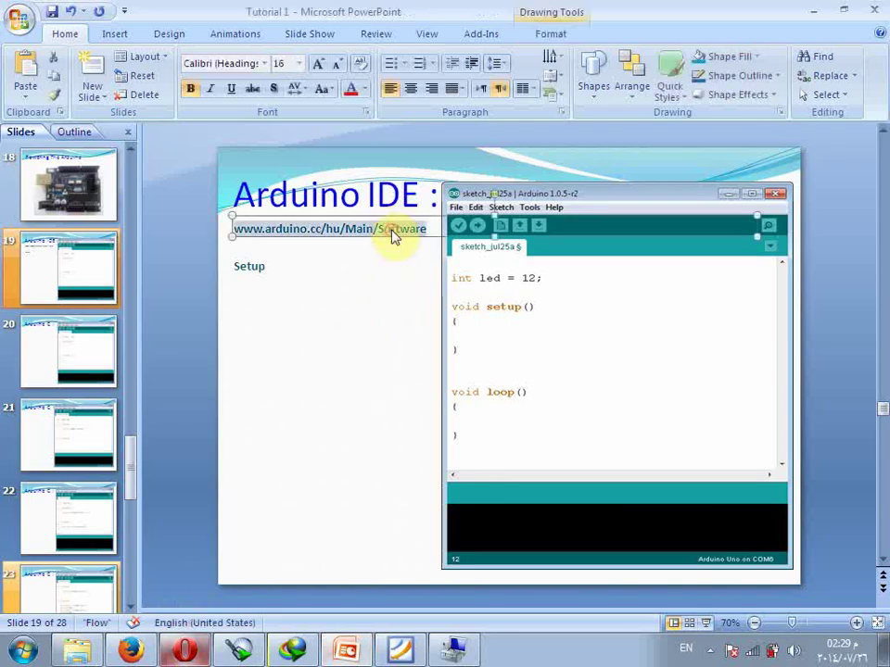
pyautogui.click(185, 649)
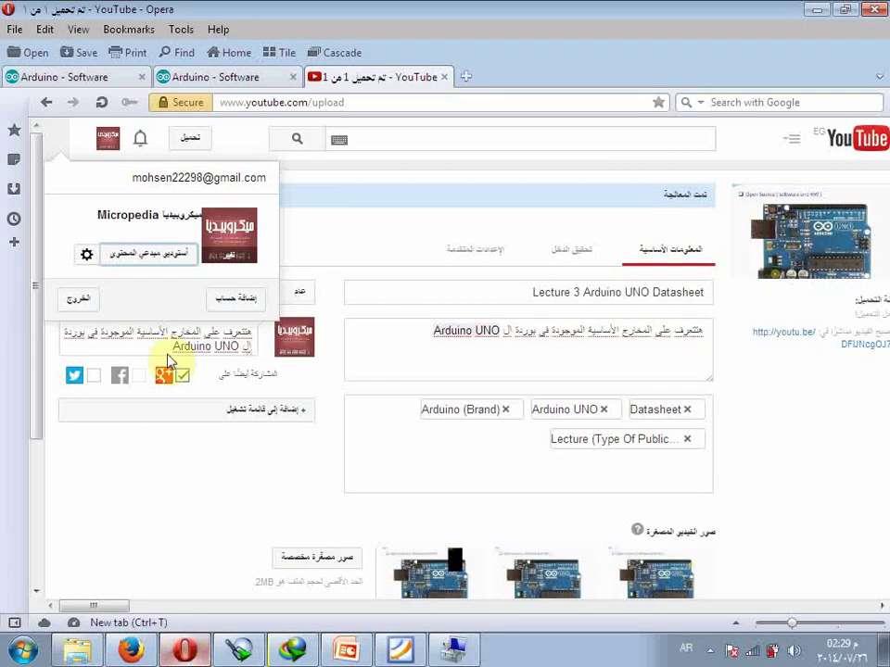
# Return to the earlier Arduino Software page and jump to its Arduino 1.0.5 download section.
pyautogui.click(93, 86)
pyautogui.click(43, 103)
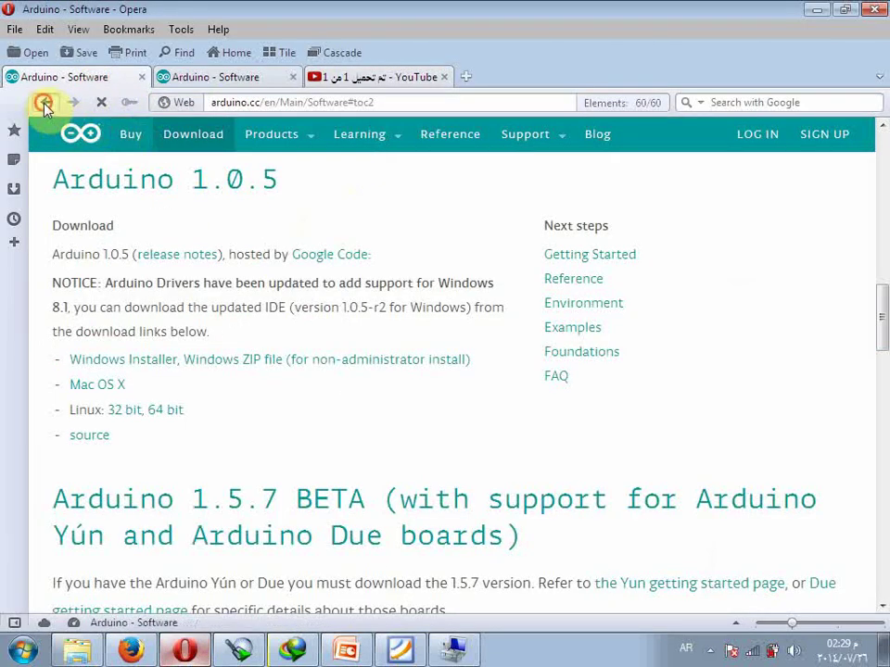
pyautogui.moveTo(280, 135)
pyautogui.scroll(4, 280, 139)
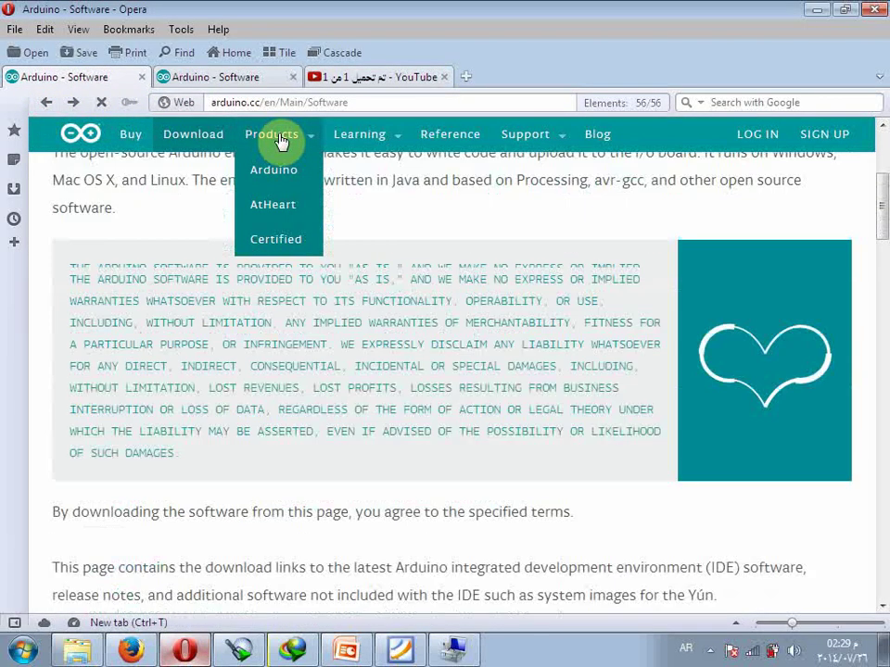
pyautogui.scroll(-3, 284, 318)
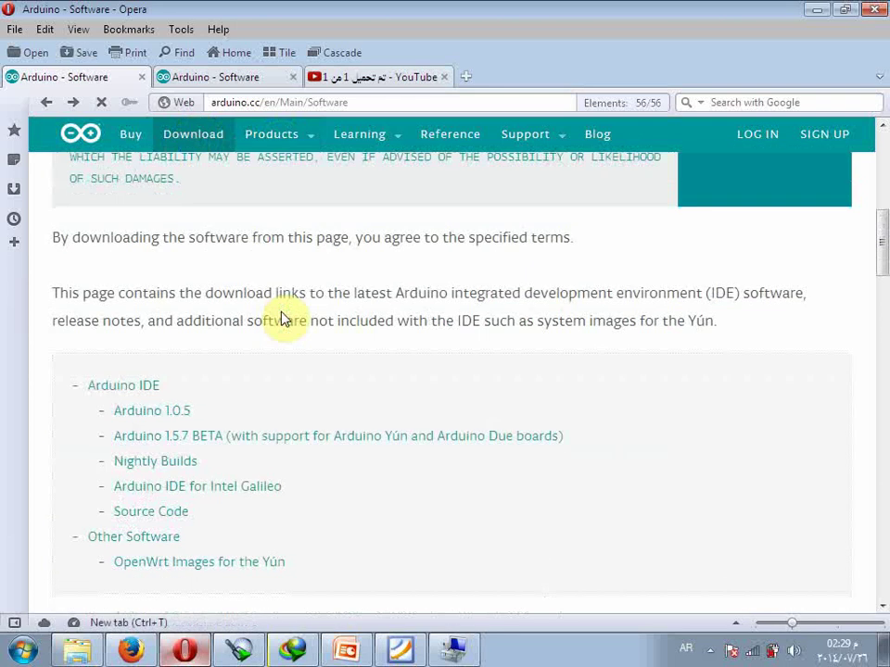
pyautogui.scroll(-1, 284, 318)
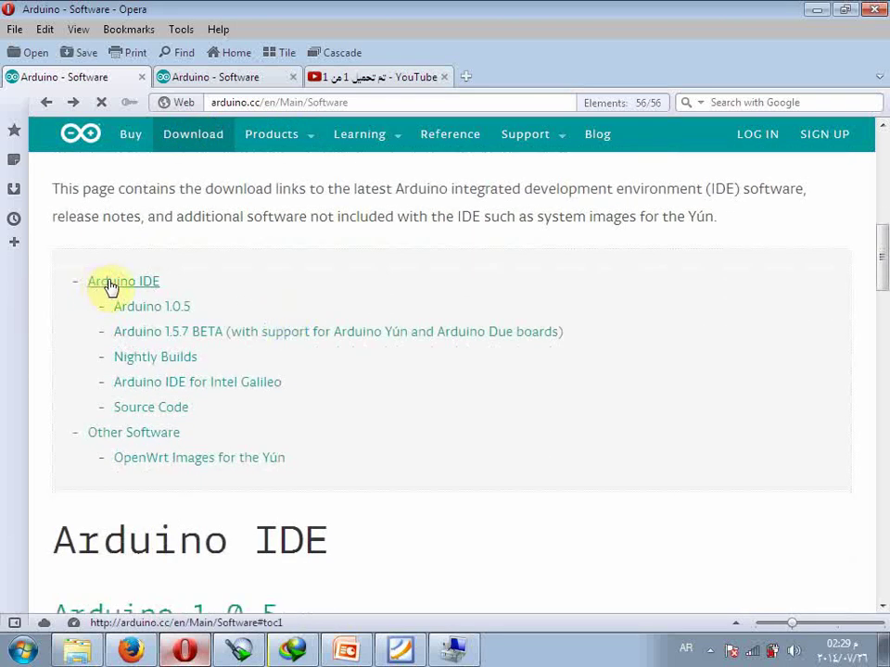
pyautogui.click(183, 313)
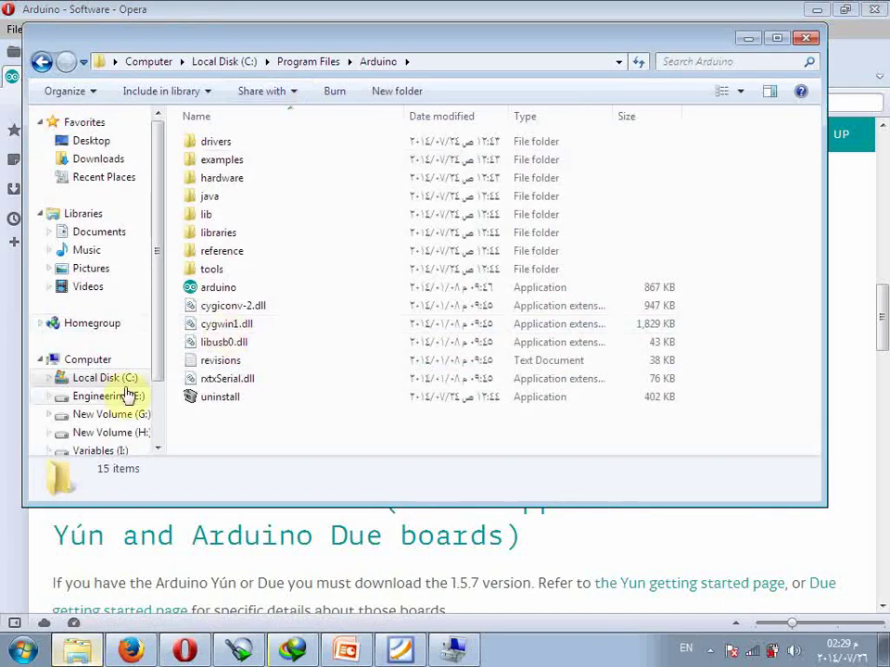
# Browse to the H:\Arduino\Software folder through Computer.
pyautogui.press('super')
pyautogui.click(245, 385)
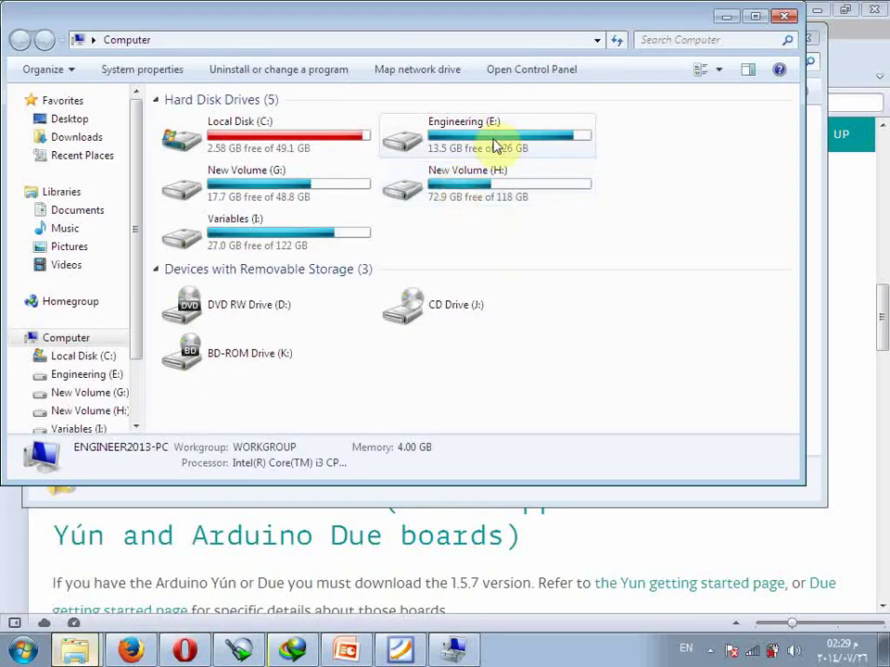
pyautogui.doubleClick(391, 185)
pyautogui.click(299, 145)
pyautogui.doubleClick(298, 146)
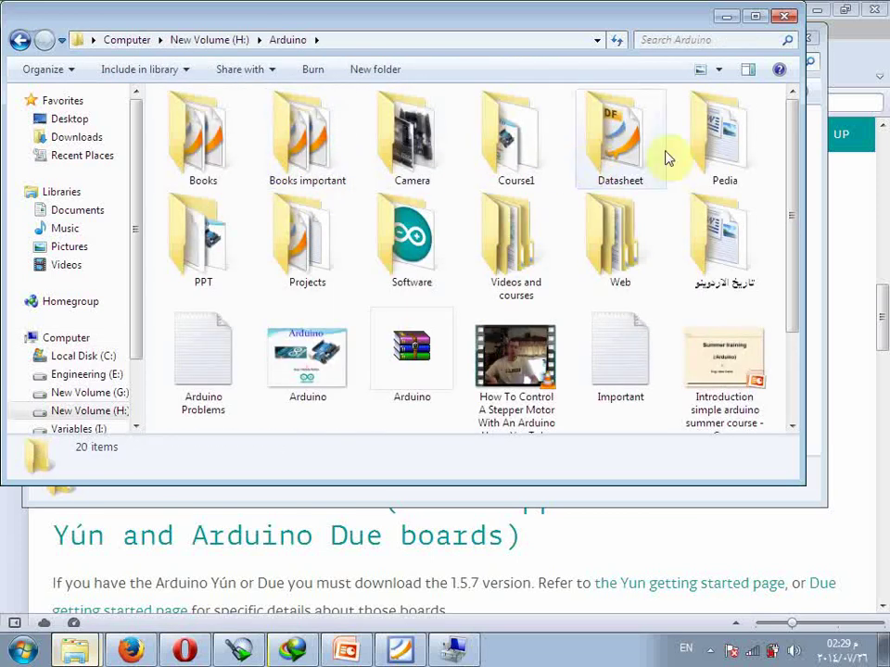
pyautogui.doubleClick(372, 254)
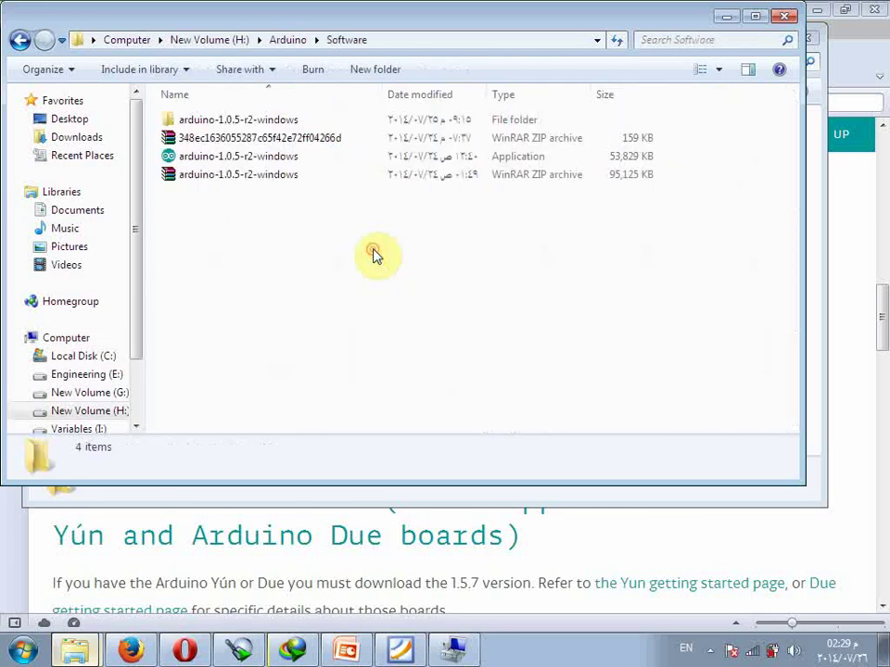
# Run the arduino-1.0.5-r2-windows installer, cancel it as already installed, and return to Program Files.
pyautogui.click(211, 160)
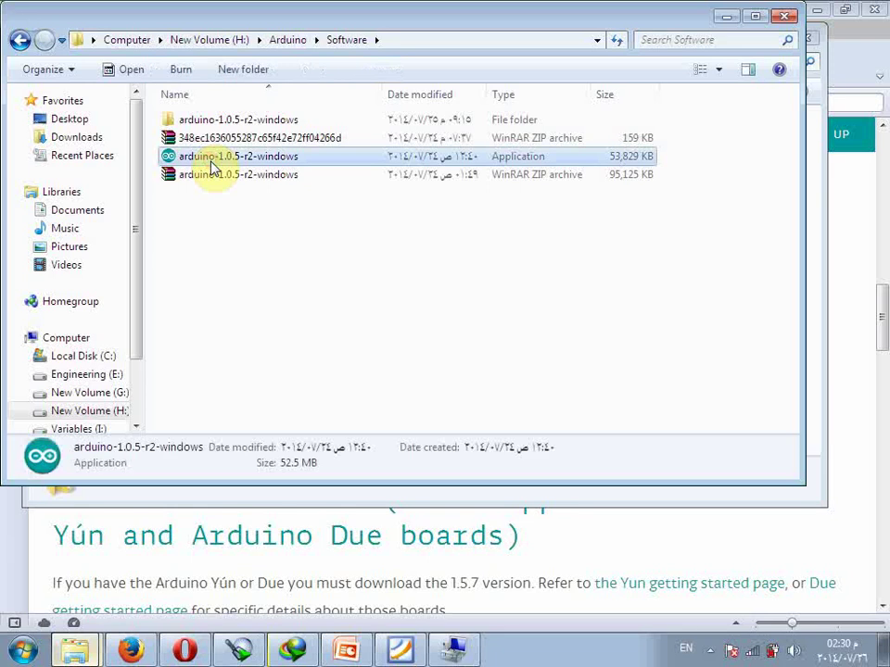
pyautogui.doubleClick(210, 160)
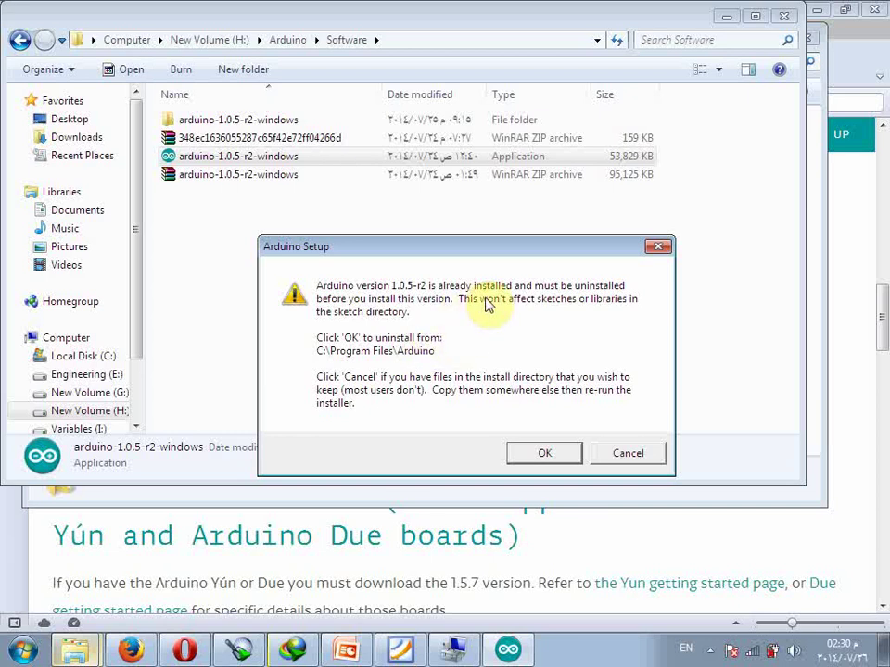
pyautogui.click(622, 453)
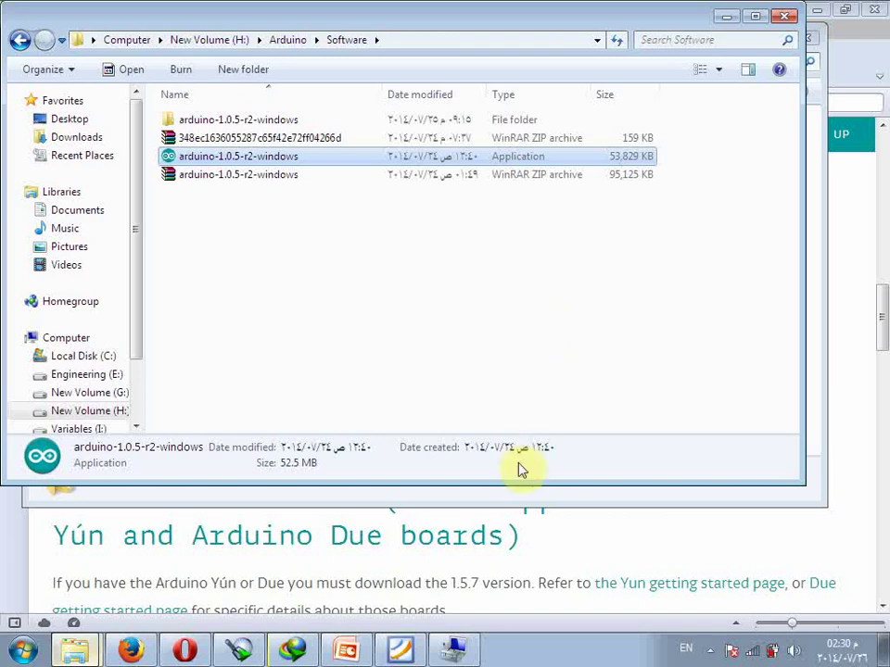
pyautogui.click(528, 499)
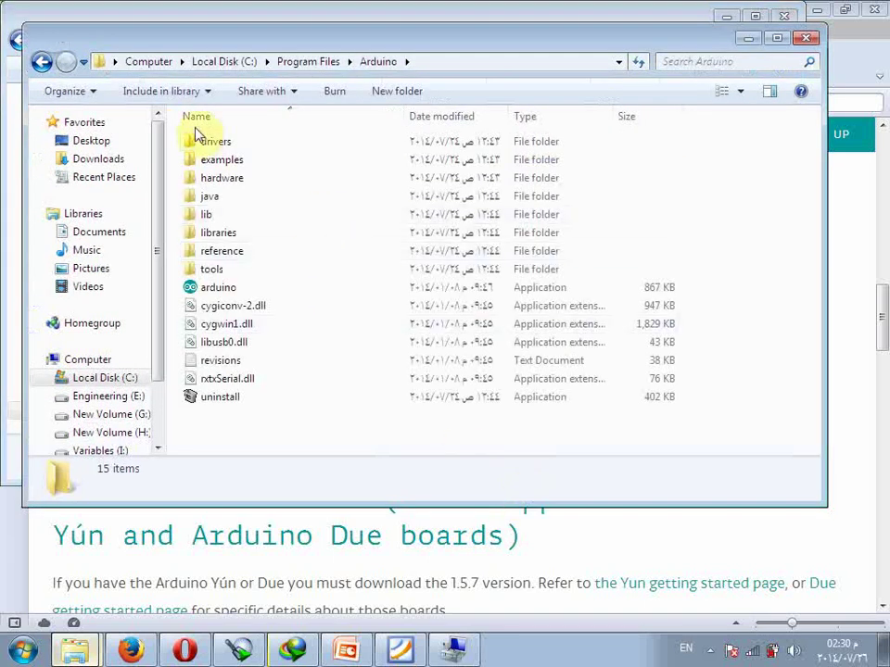
# Open C:\Program Files\Arduino, select all 15 items, and bring Computer Management forward.
pyautogui.click(156, 63)
pyautogui.doubleClick(246, 169)
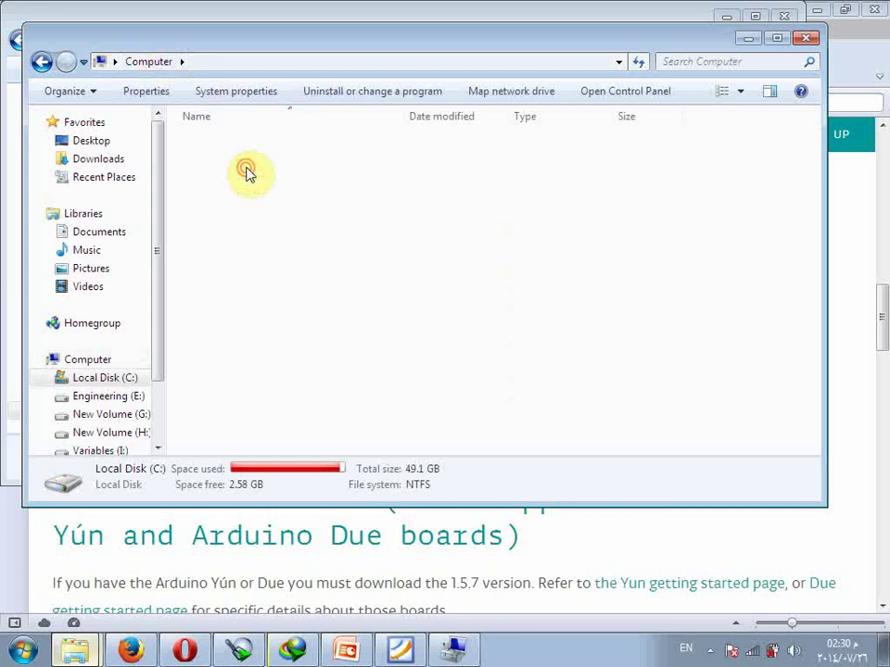
pyautogui.doubleClick(245, 212)
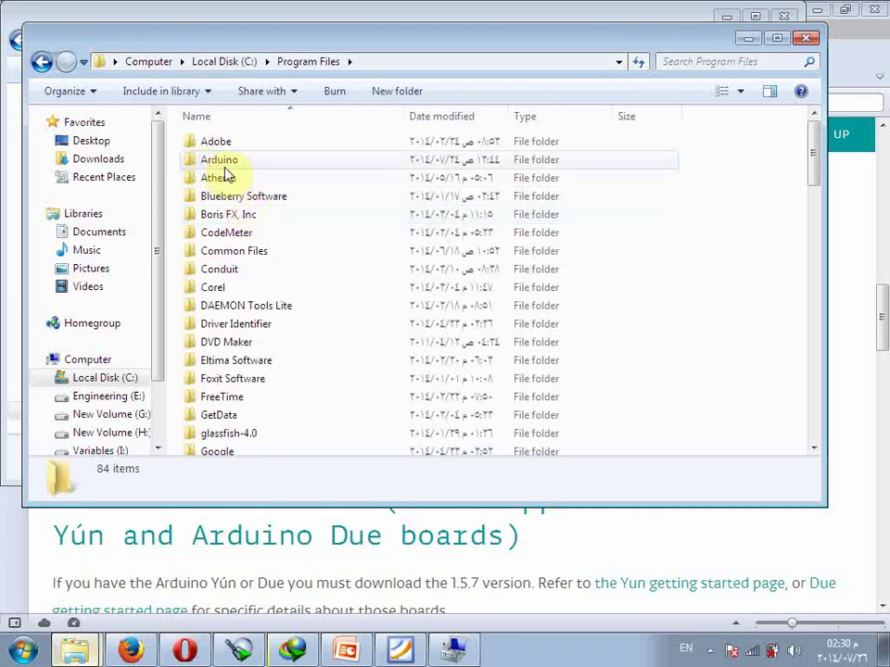
pyautogui.doubleClick(221, 163)
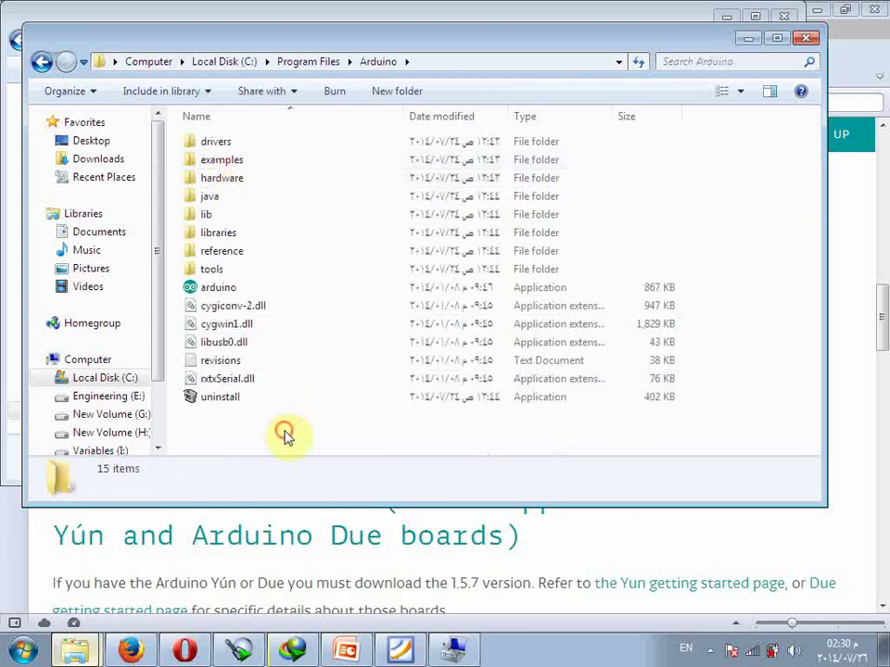
pyautogui.moveTo(284, 429); pyautogui.dragTo(208, 135)
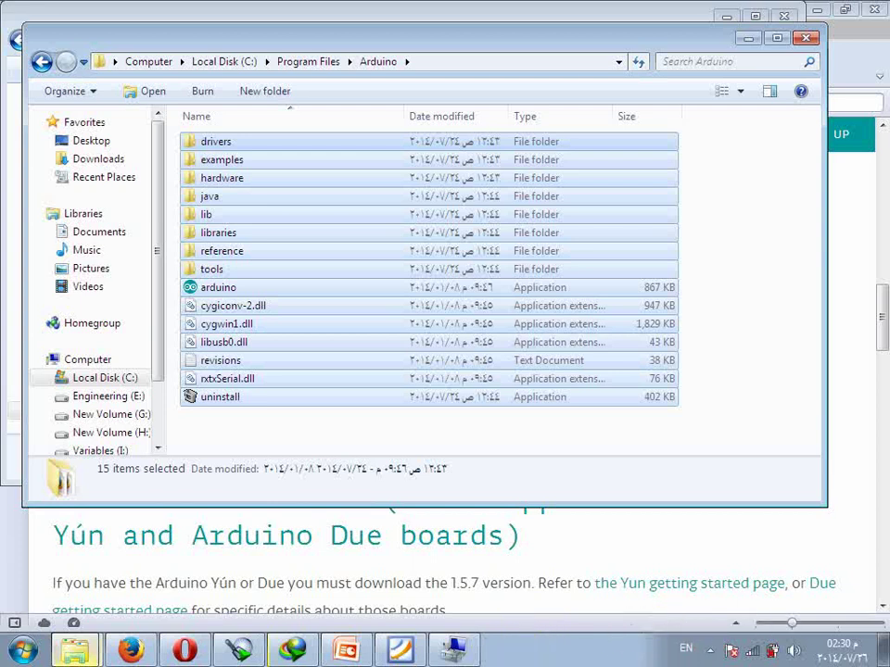
pyautogui.click(452, 649)
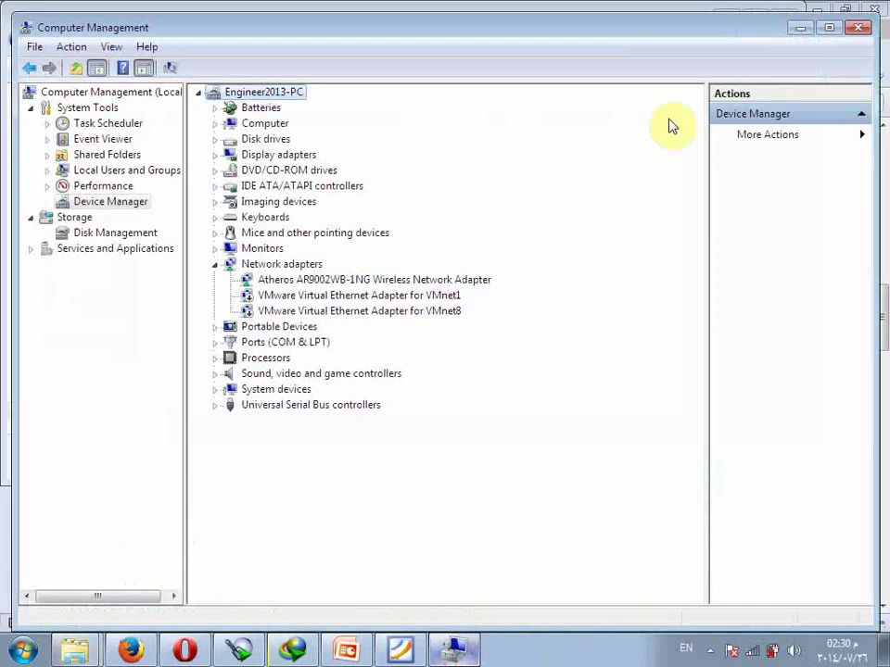
# Reopen Computer Management from the Computer context menu and show Device Manager.
pyautogui.click(858, 24)
pyautogui.click(21, 648)
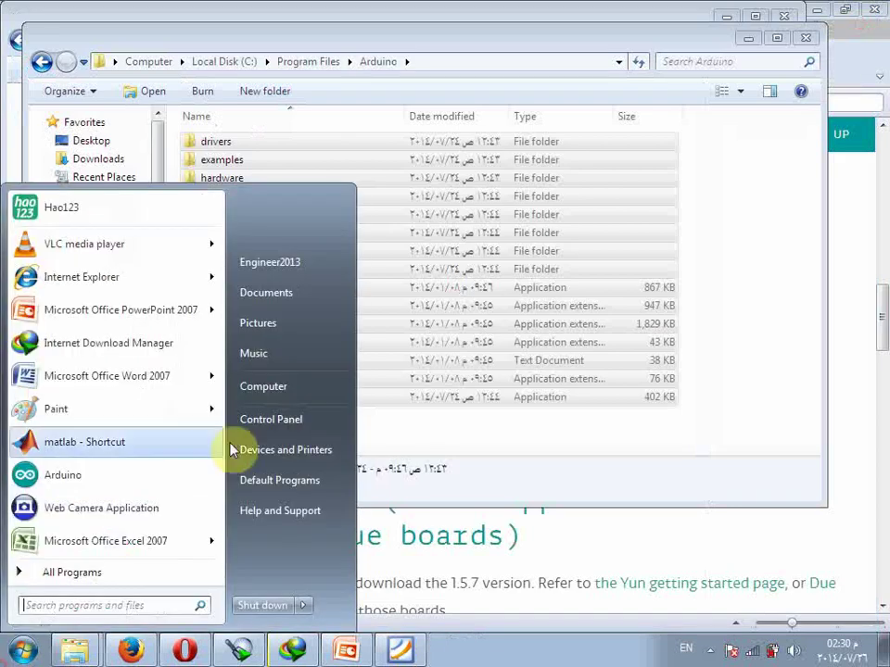
pyautogui.rightClick(269, 400)
pyautogui.press('Escape')
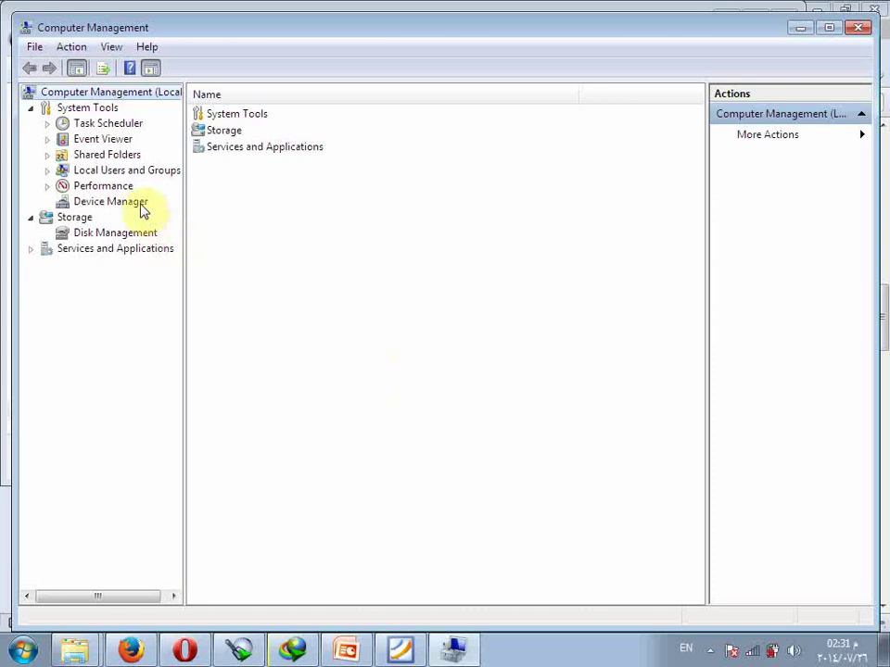
pyautogui.click(111, 201)
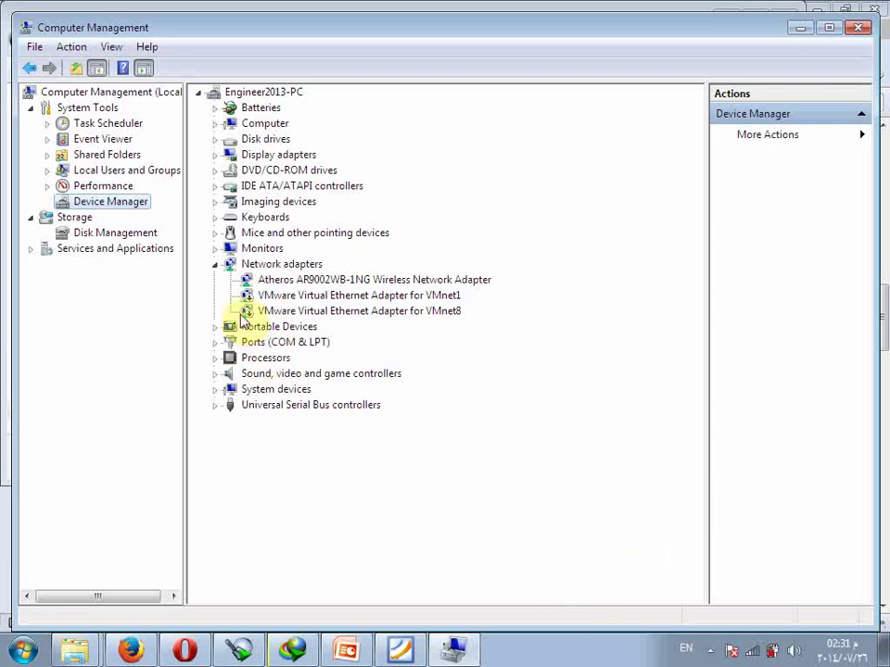
# Expand Ports (COM & LPT) and start a driver update for USB-SERIAL CH340 (COM6).
pyautogui.click(252, 343)
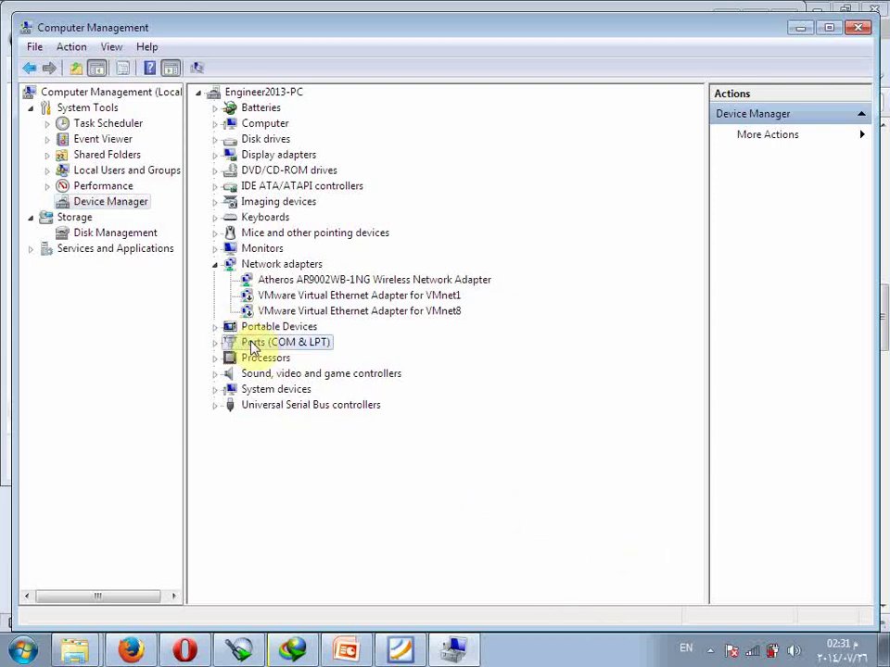
pyautogui.click(218, 344)
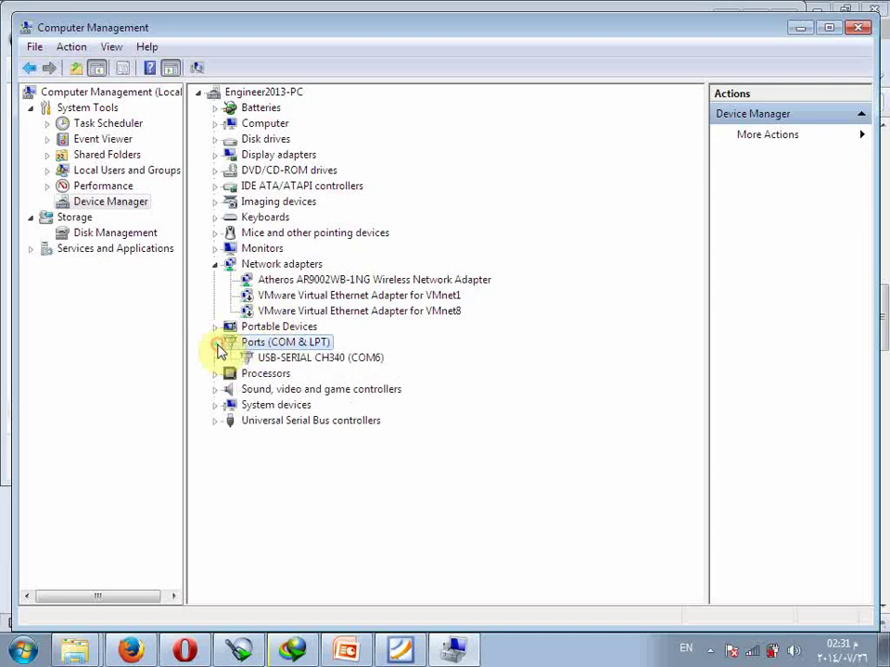
pyautogui.click(287, 359)
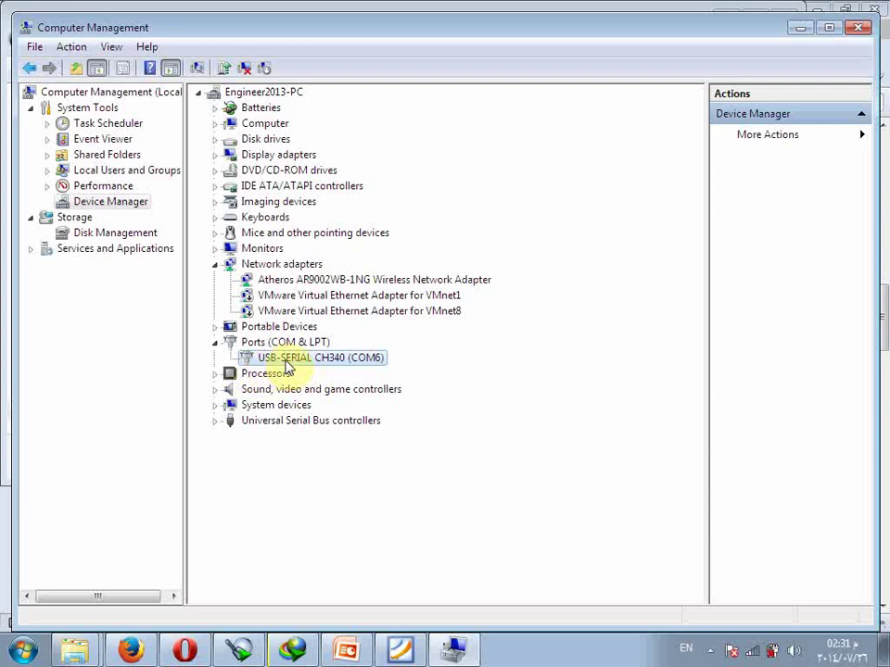
pyautogui.rightClick(286, 362)
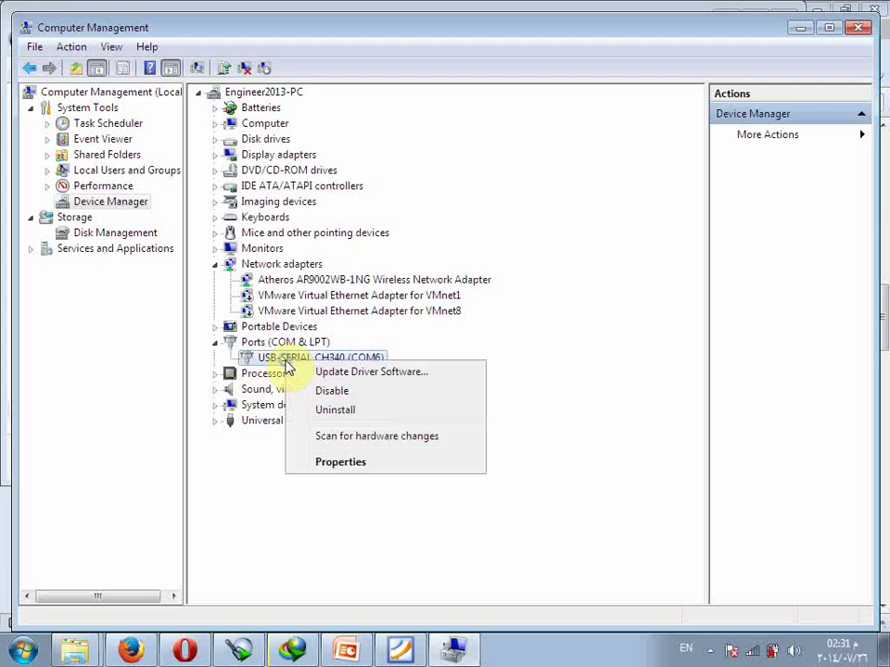
pyautogui.click(310, 372)
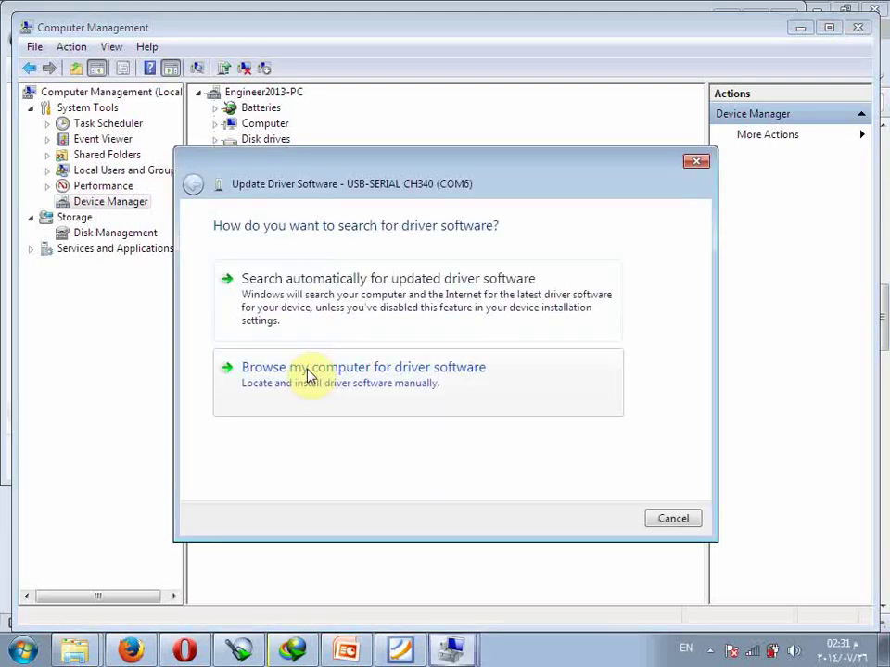
# Choose manual driver search and pick C:\Program Files\Arduino\drivers as the folder.
pyautogui.click(369, 382)
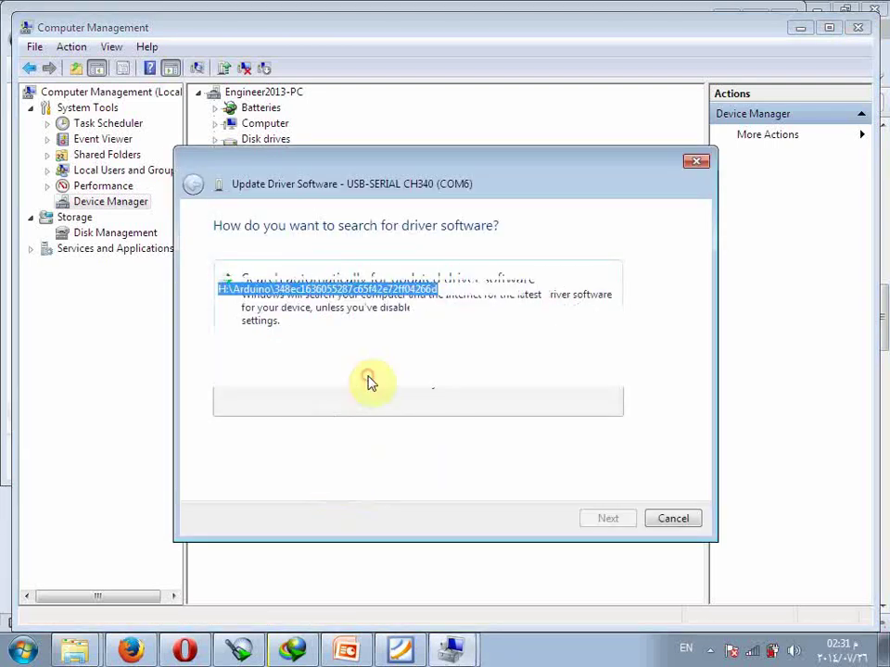
pyautogui.click(590, 291)
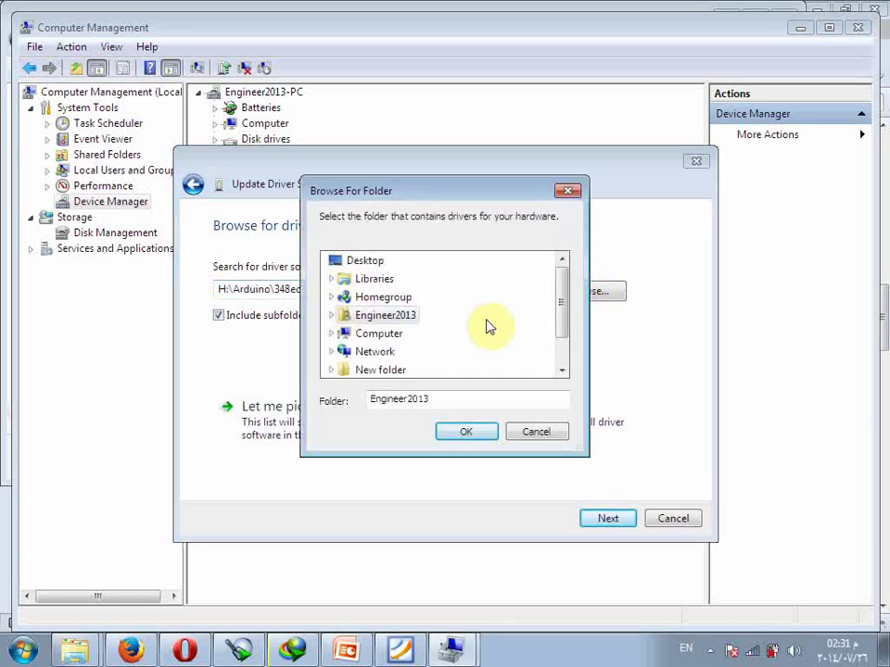
pyautogui.moveTo(563, 308); pyautogui.dragTo(570, 328)
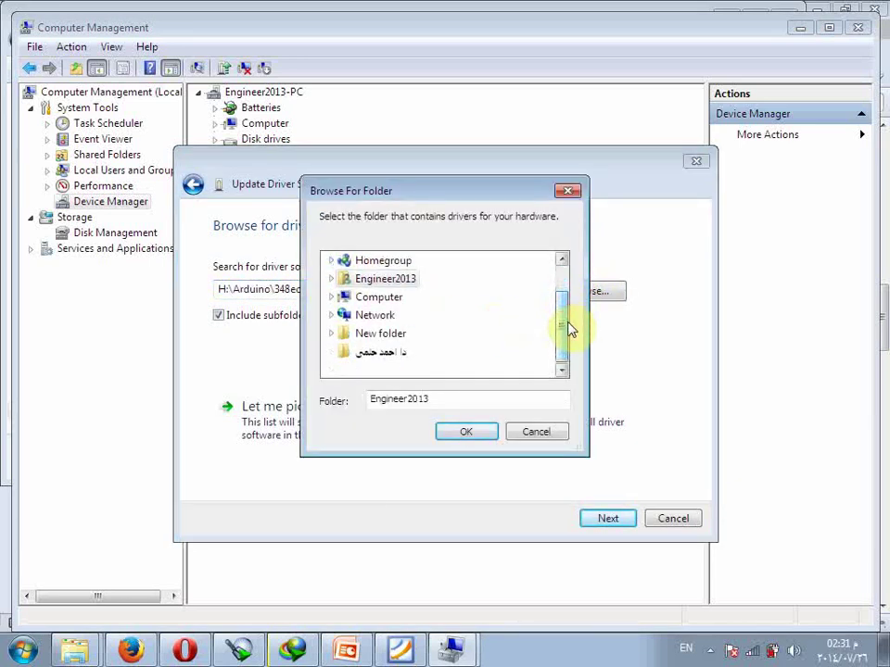
pyautogui.click(331, 297)
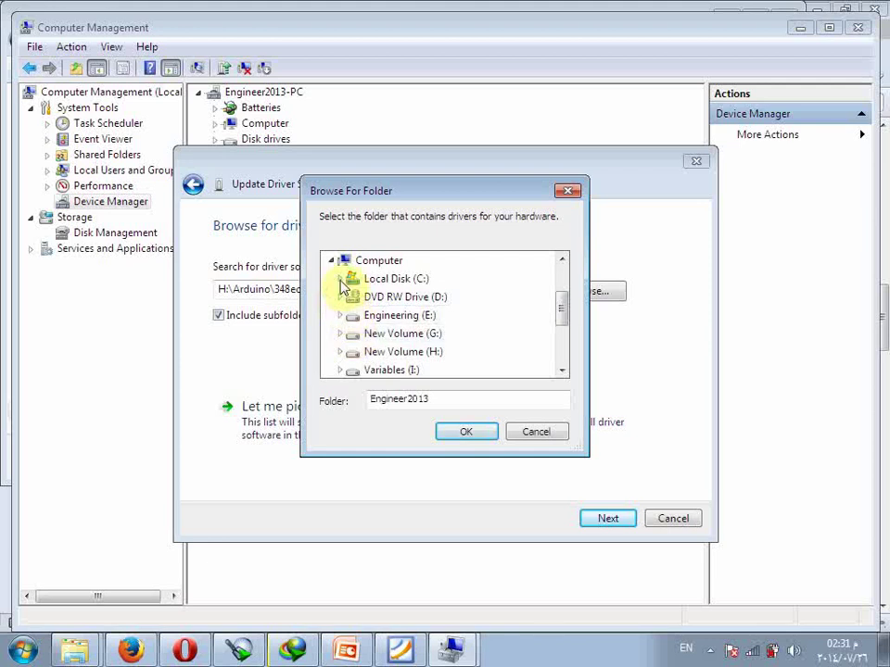
pyautogui.click(340, 279)
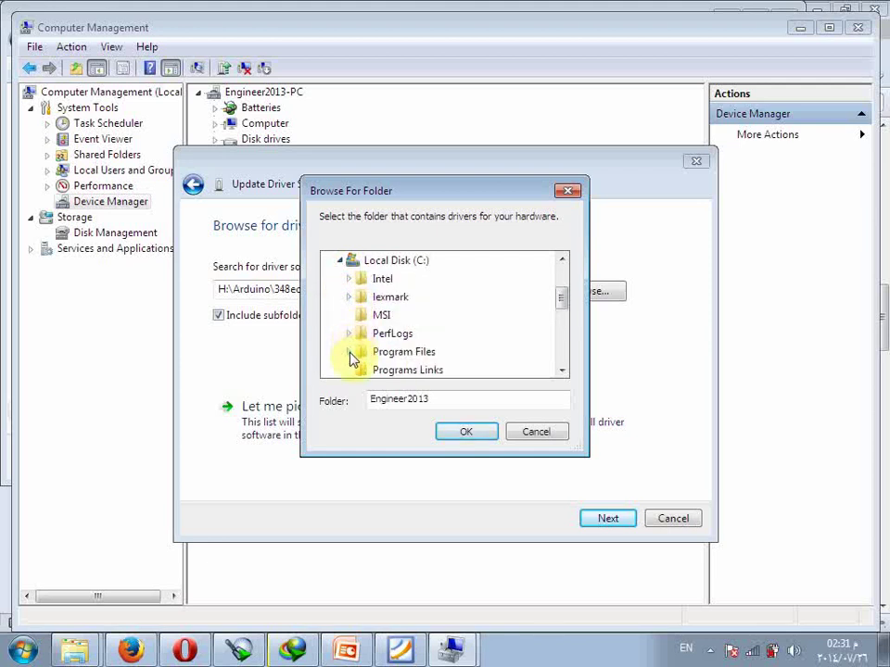
pyautogui.click(348, 352)
pyautogui.click(382, 298)
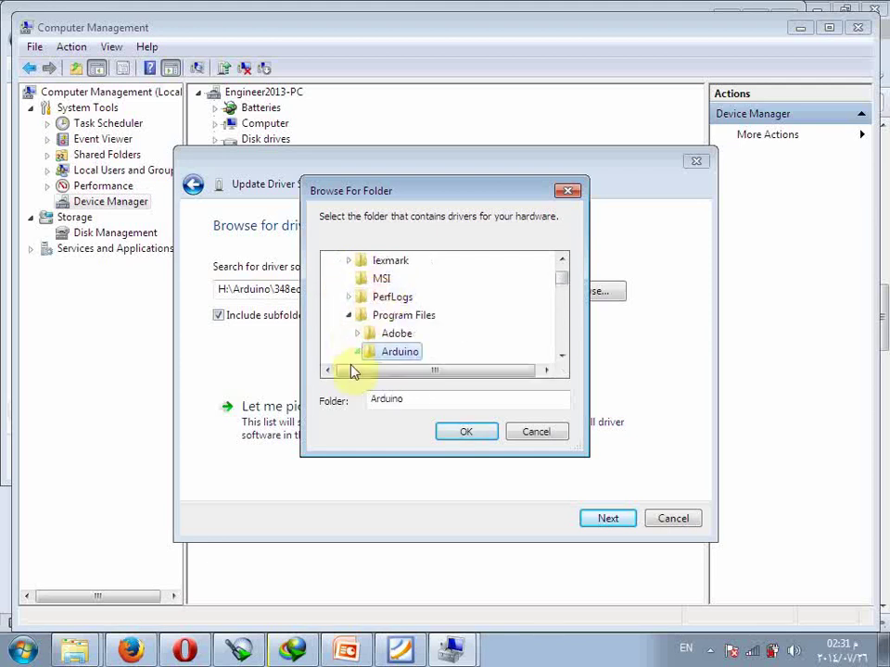
pyautogui.click(562, 360)
pyautogui.doubleClick(561, 359)
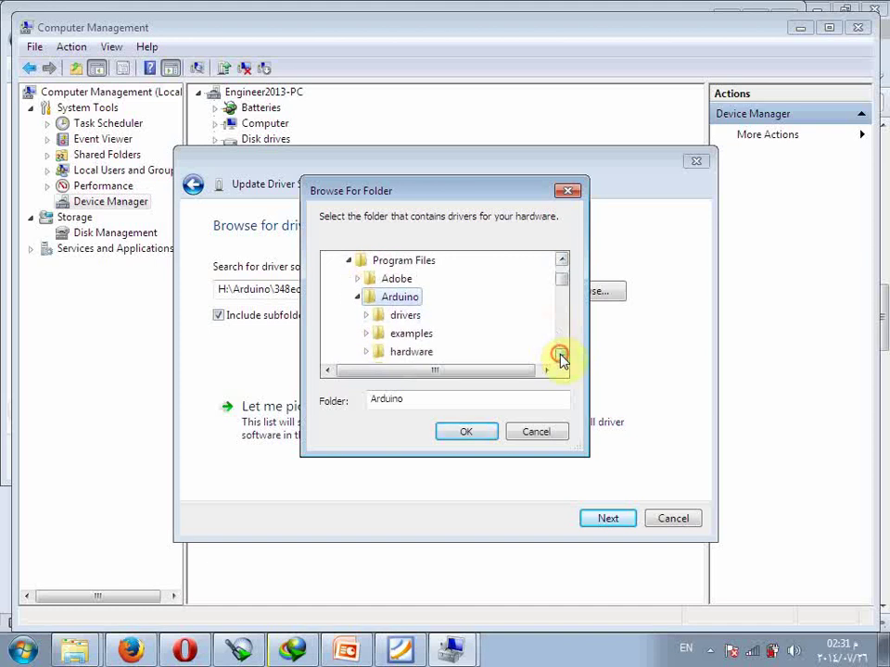
pyautogui.click(403, 317)
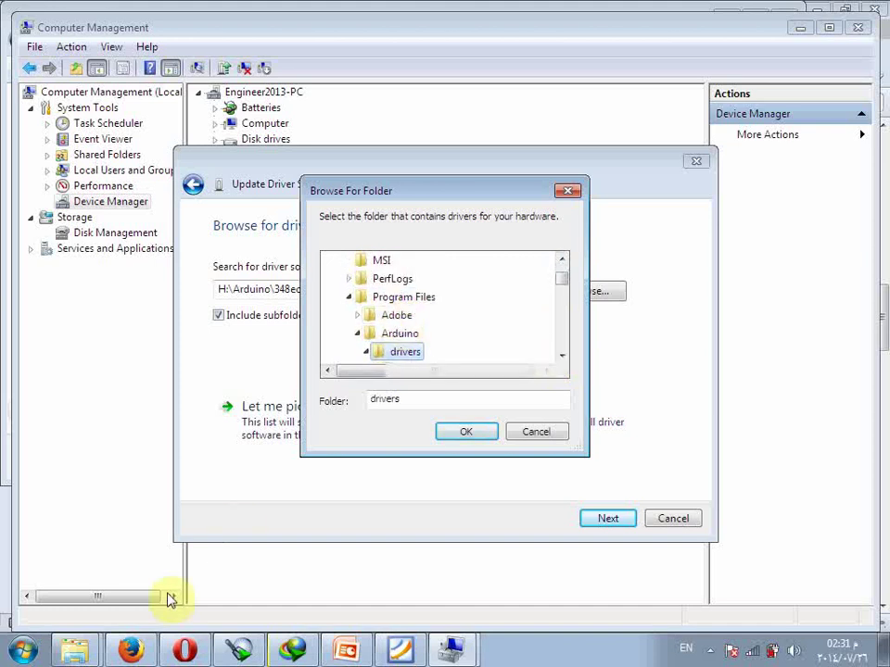
# Check the drivers folder contents, search it, and close the wizard after the best-driver-installed message.
pyautogui.click(74, 649)
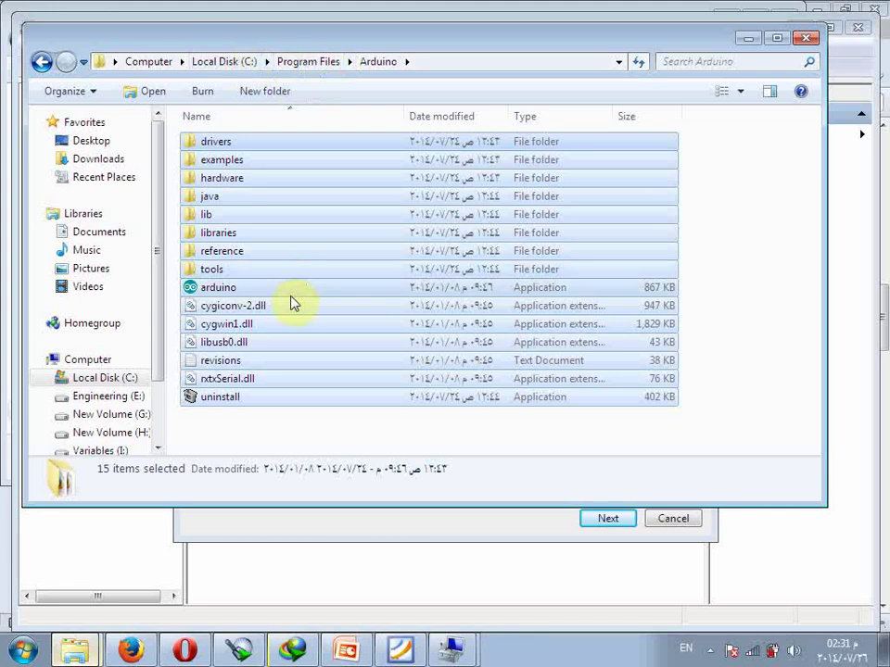
pyautogui.click(247, 429)
pyautogui.doubleClick(219, 142)
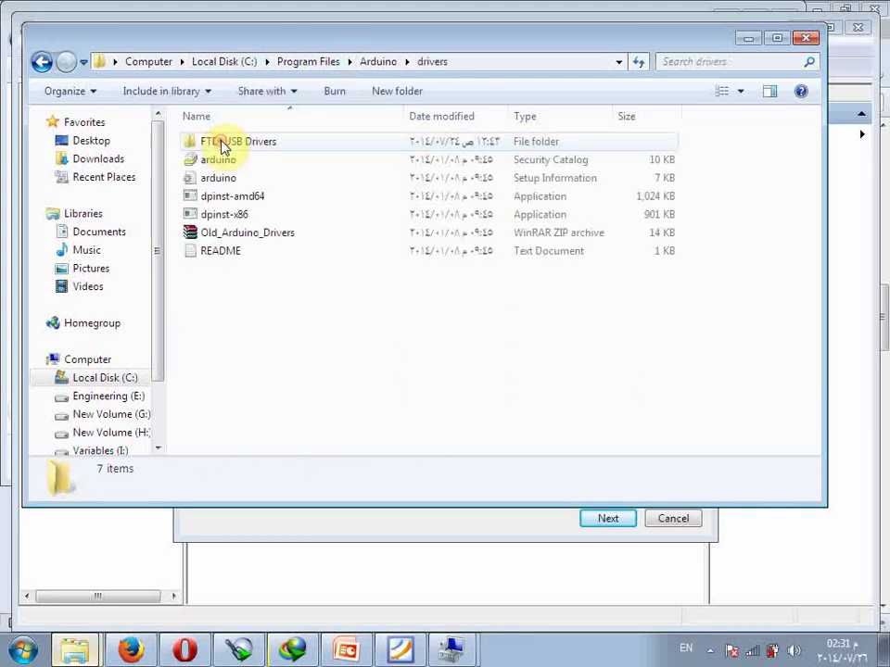
pyautogui.click(756, 41)
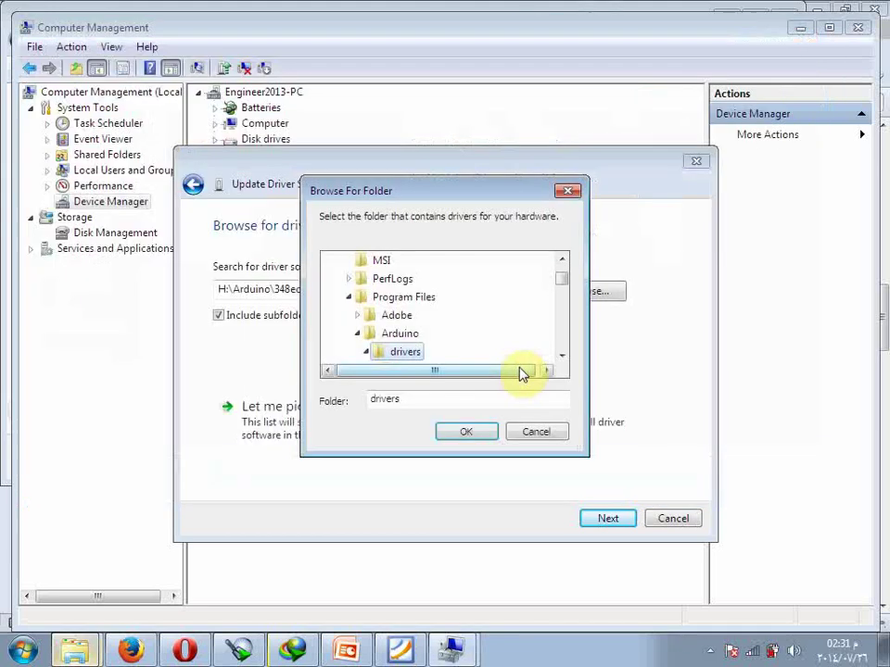
pyautogui.click(468, 435)
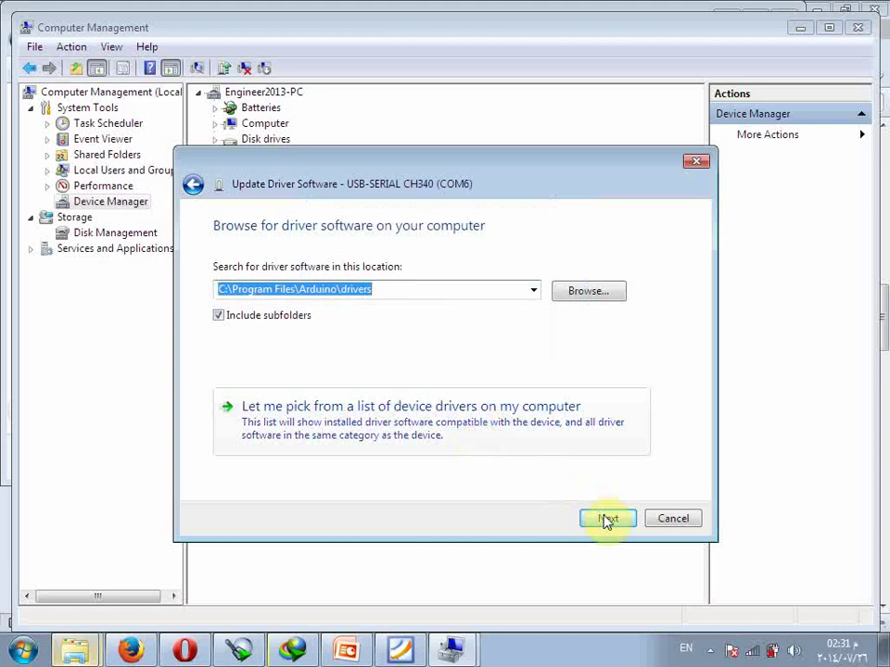
pyautogui.click(606, 520)
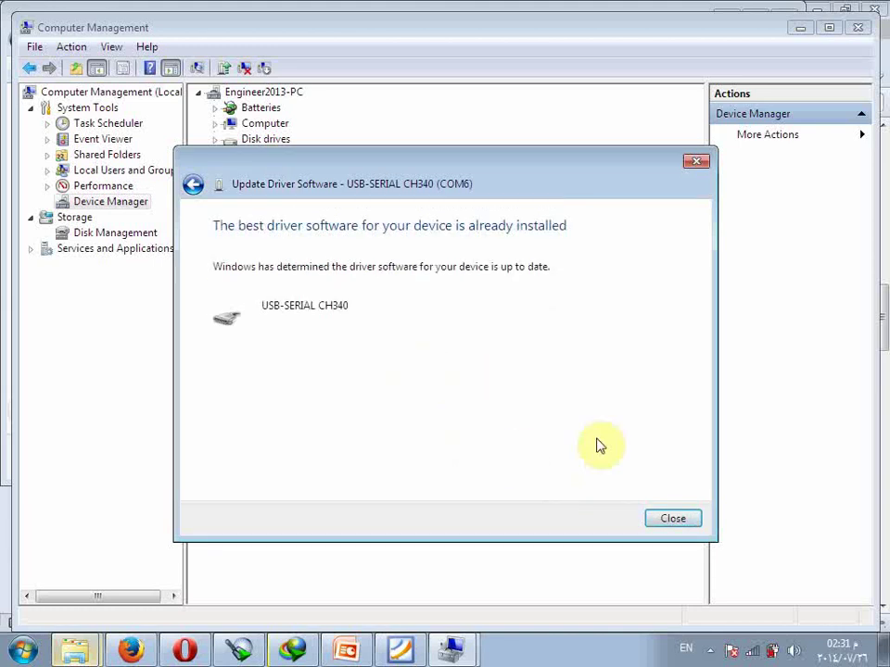
pyautogui.click(673, 520)
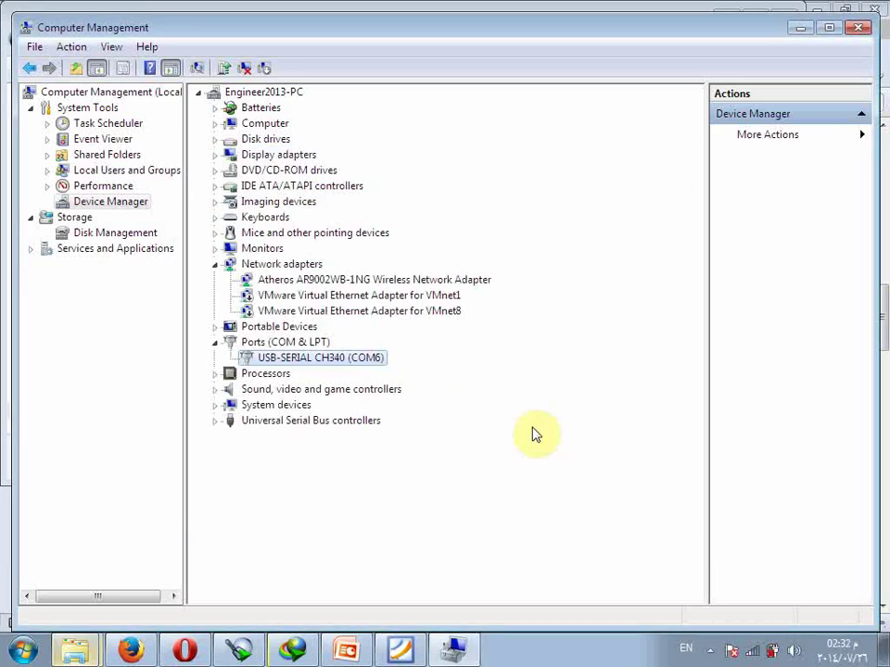
# Copy the CH340 port's first hardware ID from Properties > Details > Hardware Ids.
pyautogui.rightClick(340, 370)
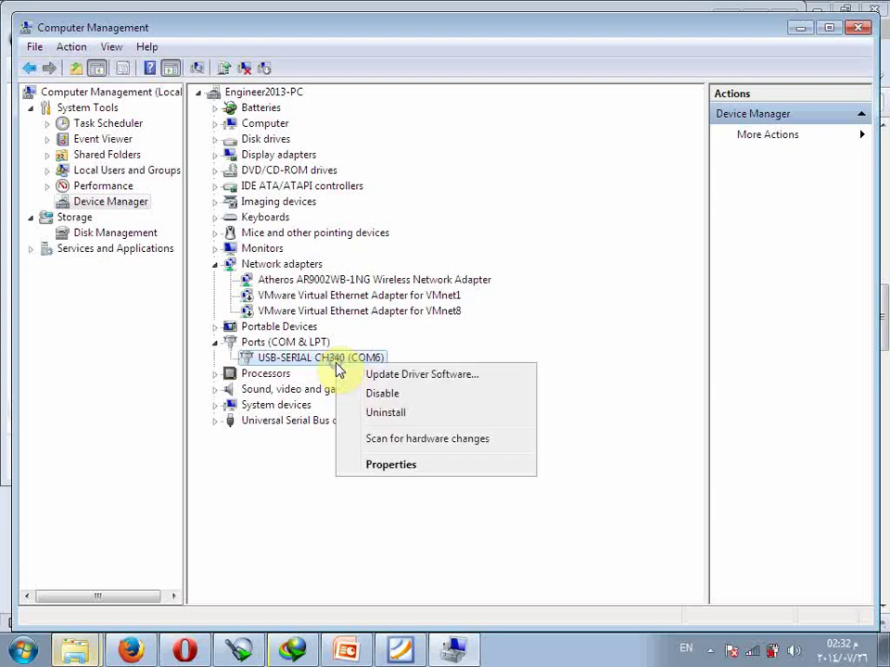
pyautogui.click(372, 465)
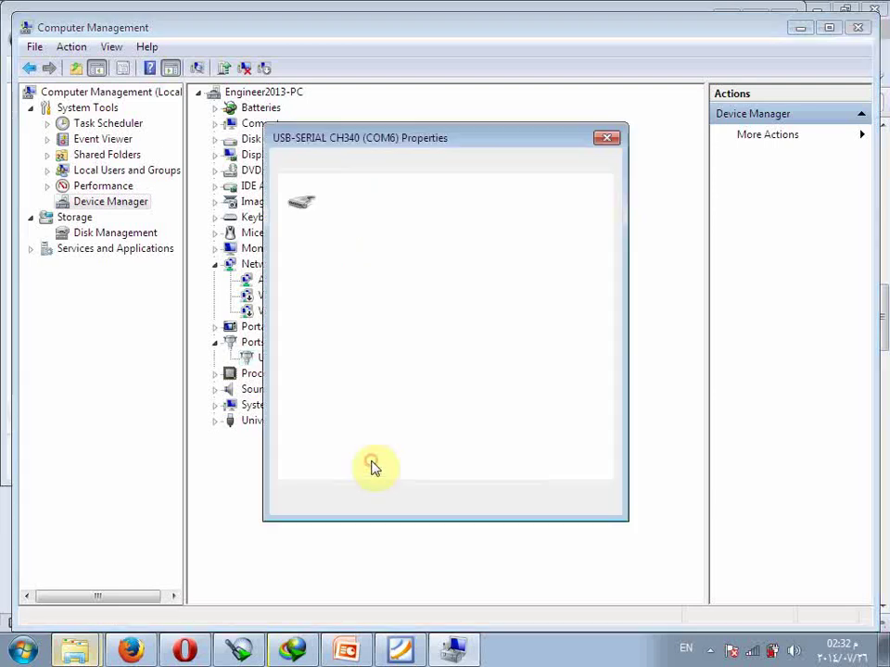
pyautogui.click(435, 167)
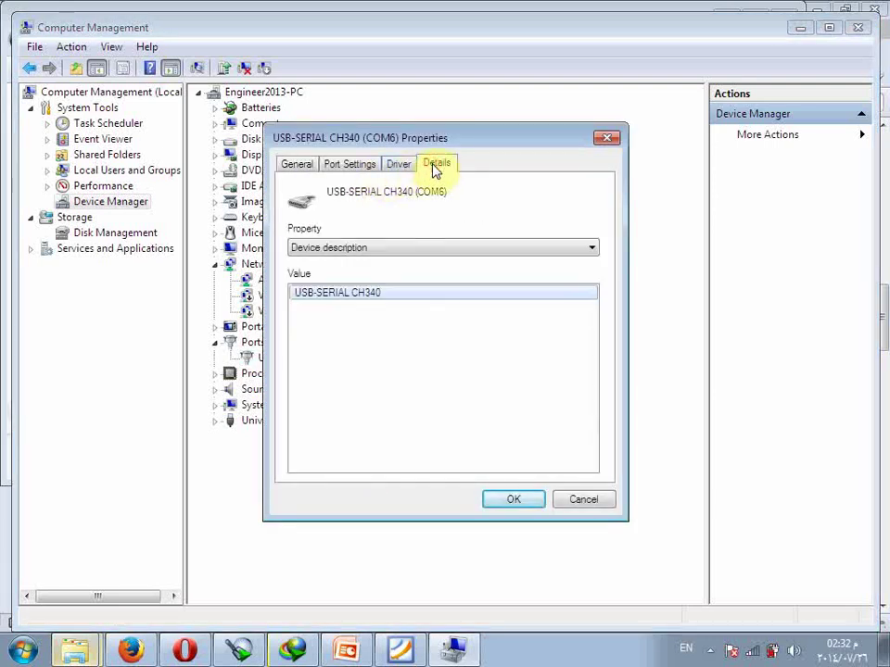
pyautogui.click(371, 250)
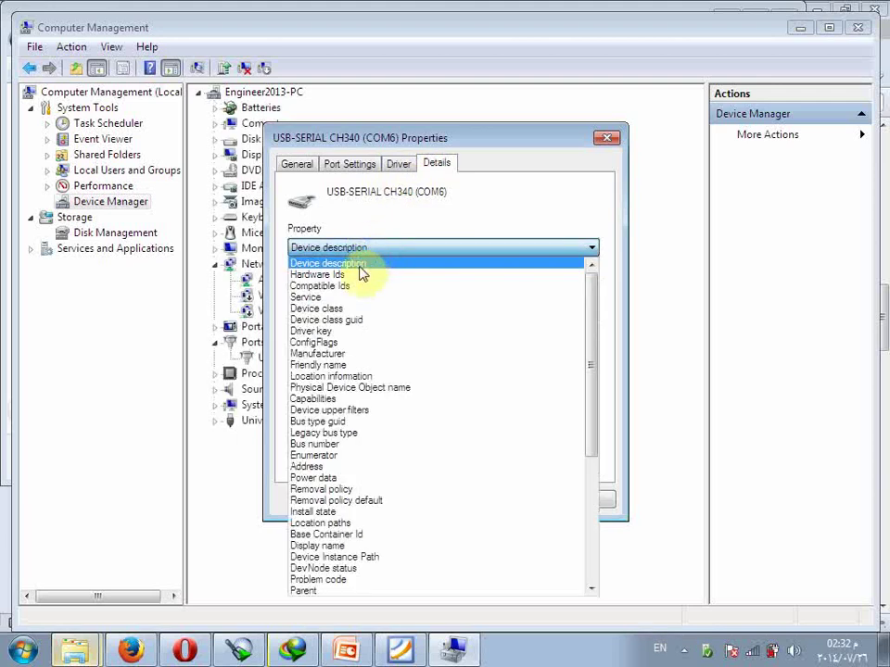
pyautogui.click(360, 274)
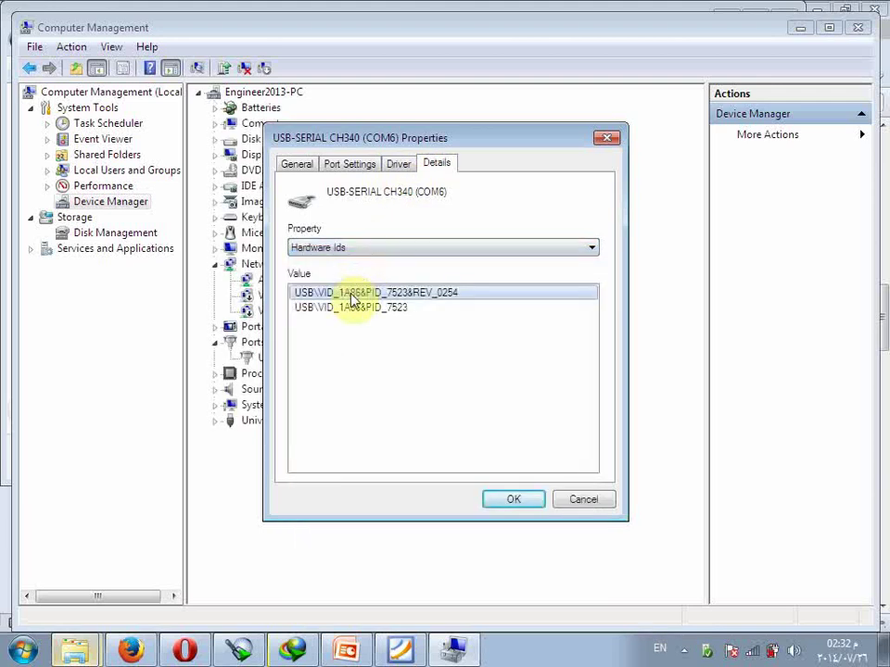
pyautogui.rightClick(355, 298)
pyautogui.click(372, 307)
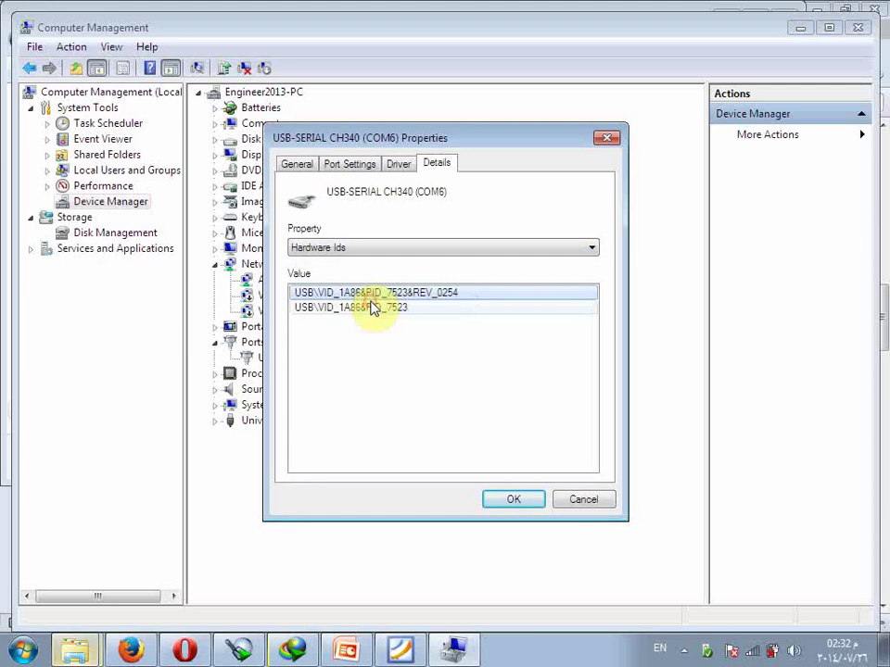
pyautogui.click(561, 500)
# Copy the hardware ID USB\VID_1A86&PID_7523&REV_0254 again and switch to Opera.
pyautogui.rightClick(337, 362)
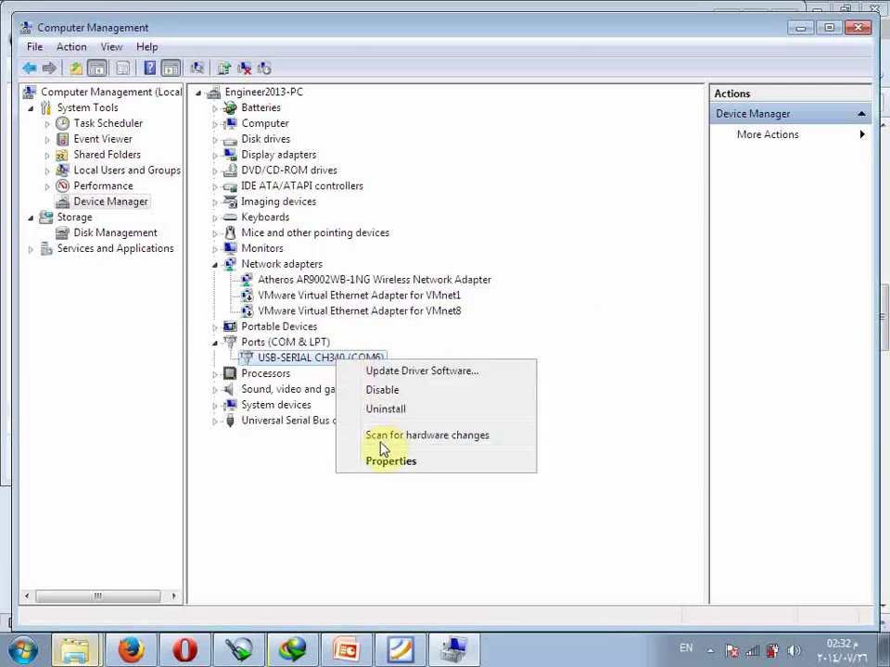
pyautogui.click(393, 466)
pyautogui.click(436, 167)
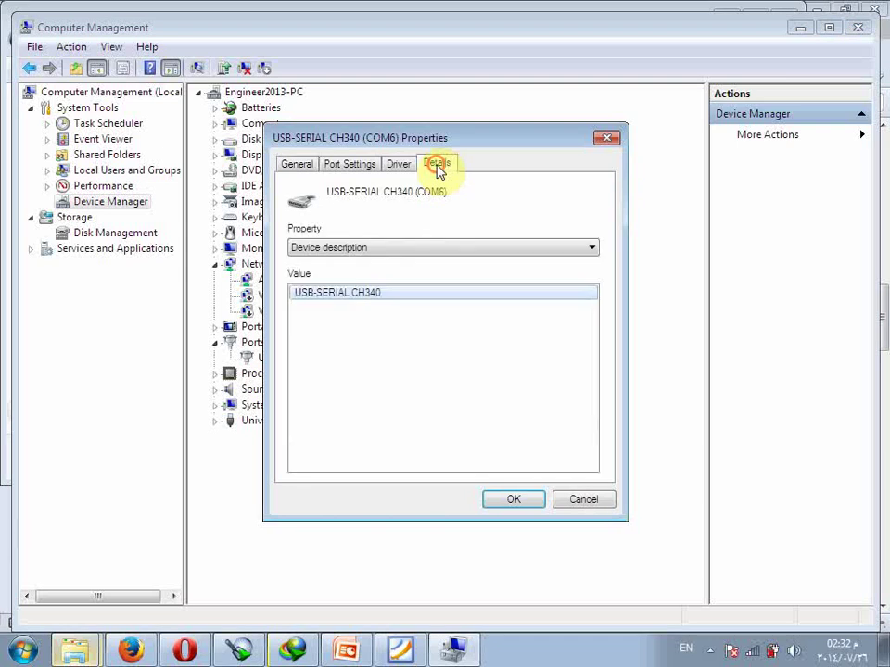
pyautogui.click(391, 252)
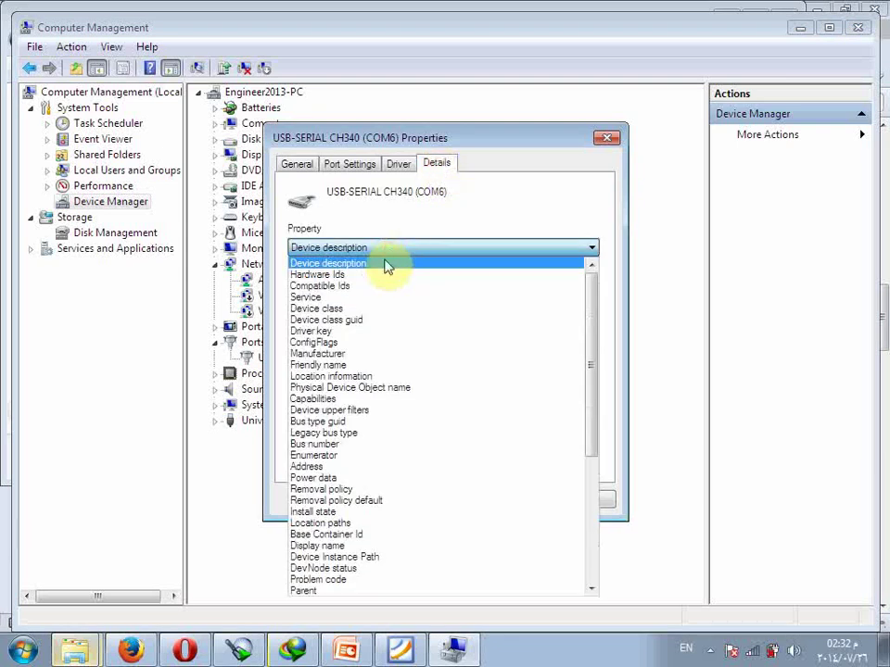
pyautogui.click(379, 277)
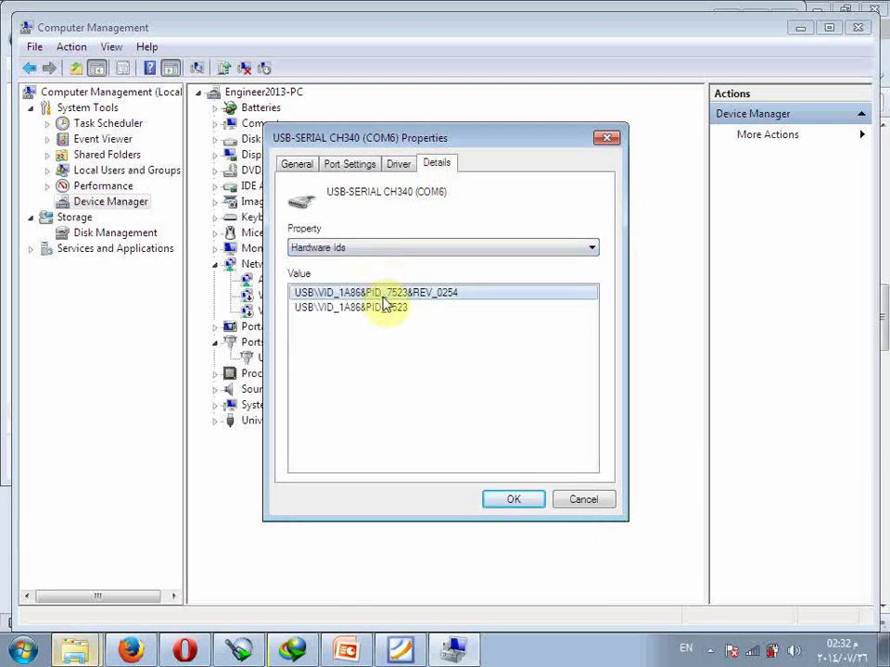
pyautogui.rightClick(402, 295)
pyautogui.click(406, 309)
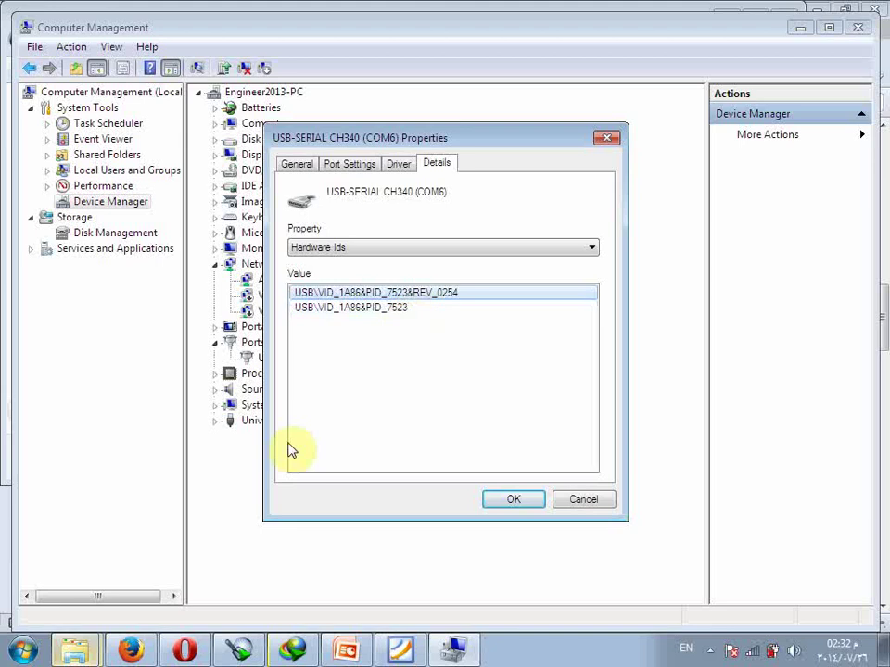
pyautogui.click(183, 651)
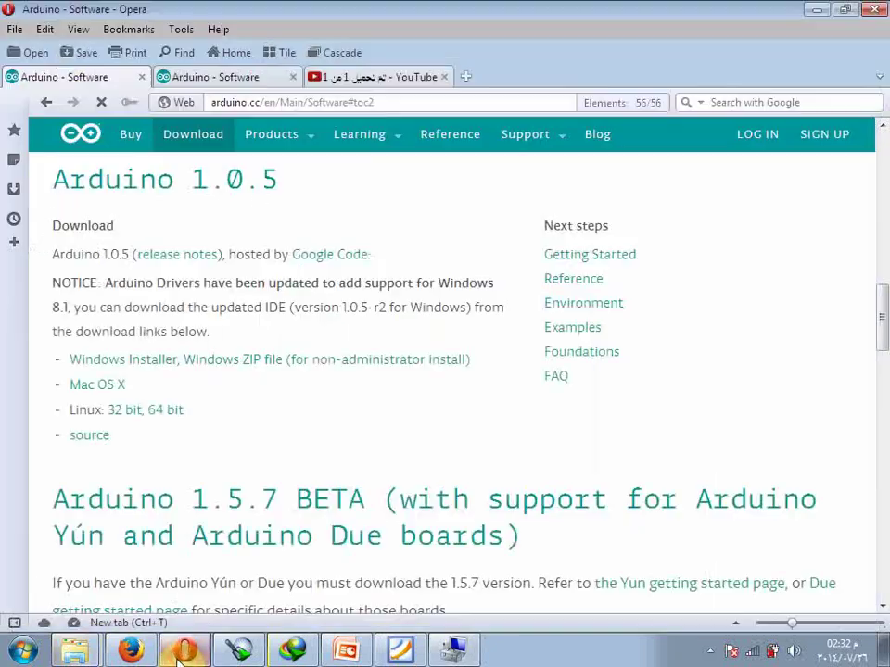
# Search Google in a new tab for the pasted ID USB\VID_1A86&PID_7523&REV_0254.
pyautogui.click(462, 78)
pyautogui.click(741, 102)
pyautogui.hotkey('ctrl', 'v')
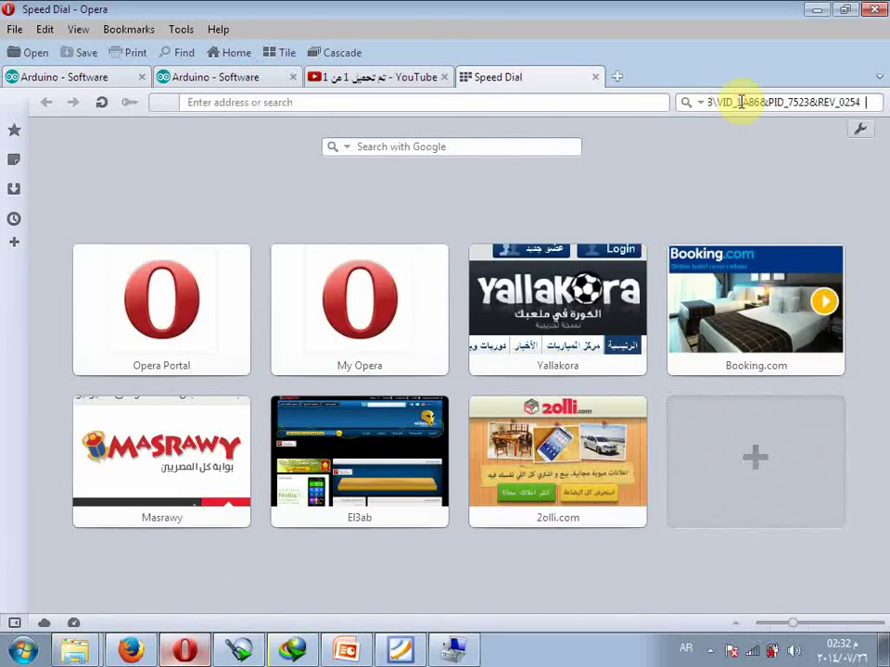
pyautogui.press('Return')
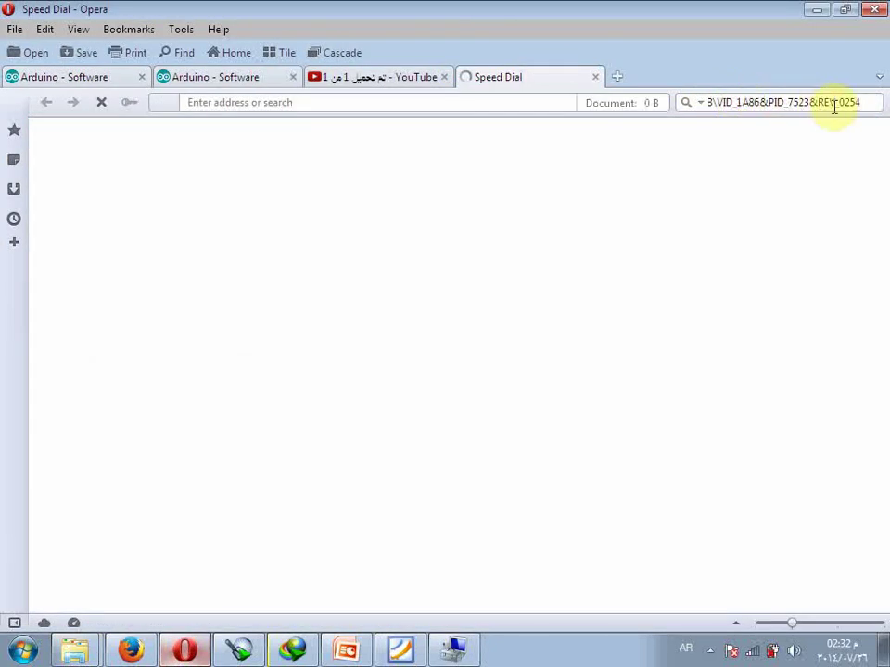
pyautogui.click(834, 103)
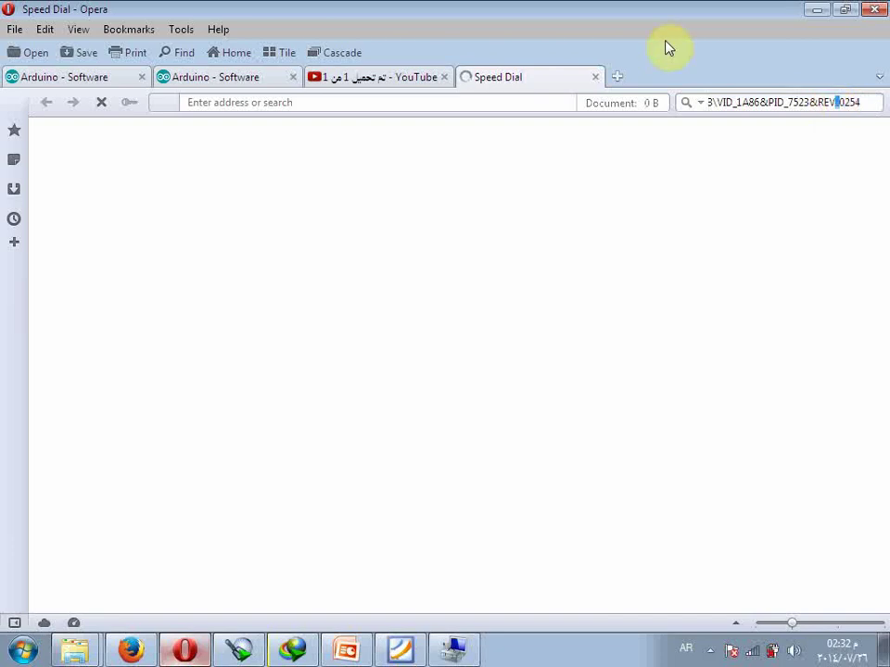
pyautogui.click(774, 103)
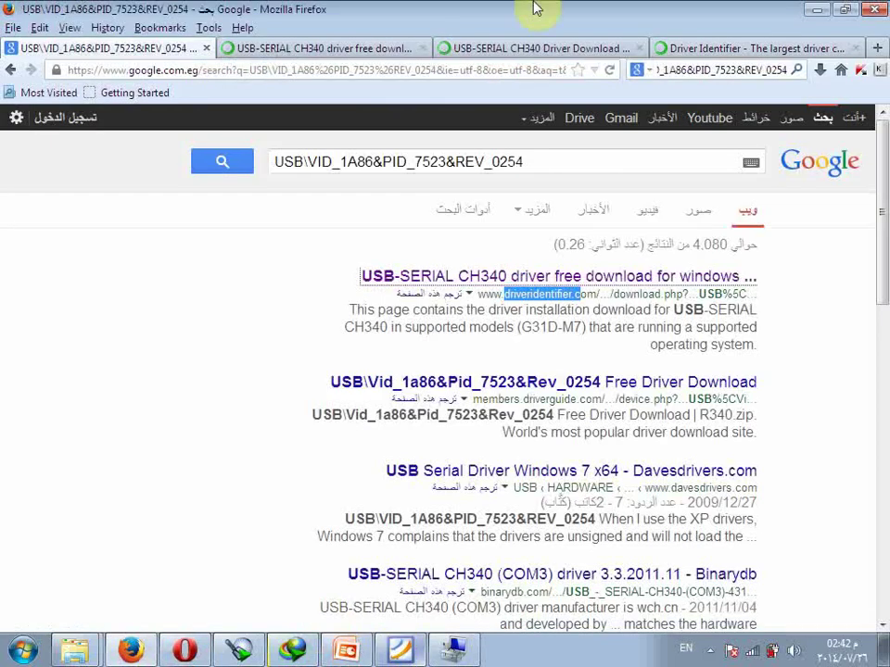
# Open the driveridentifier.com result page for the CH340 driver.
pyautogui.click(532, 168)
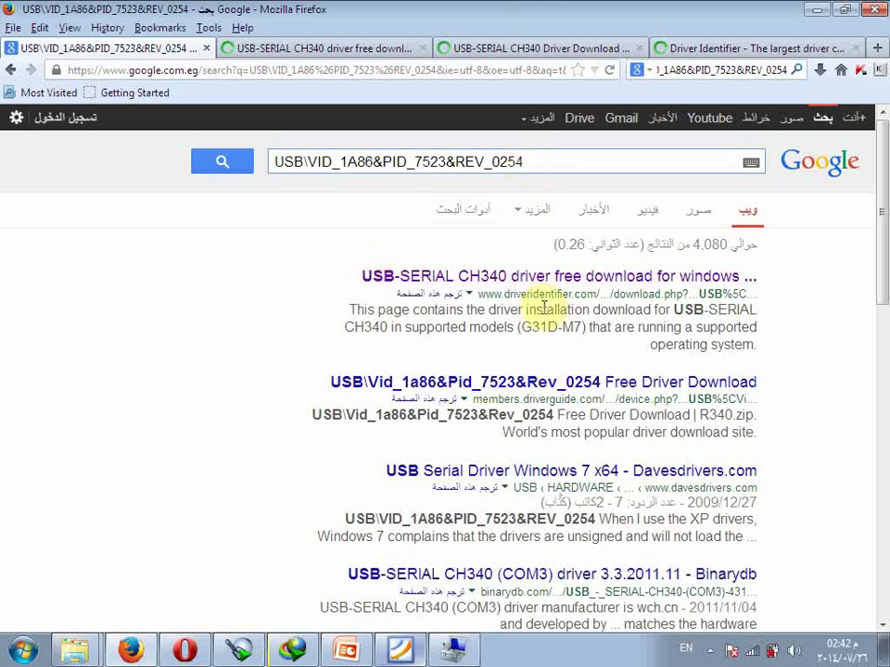
pyautogui.moveTo(589, 296); pyautogui.dragTo(499, 297)
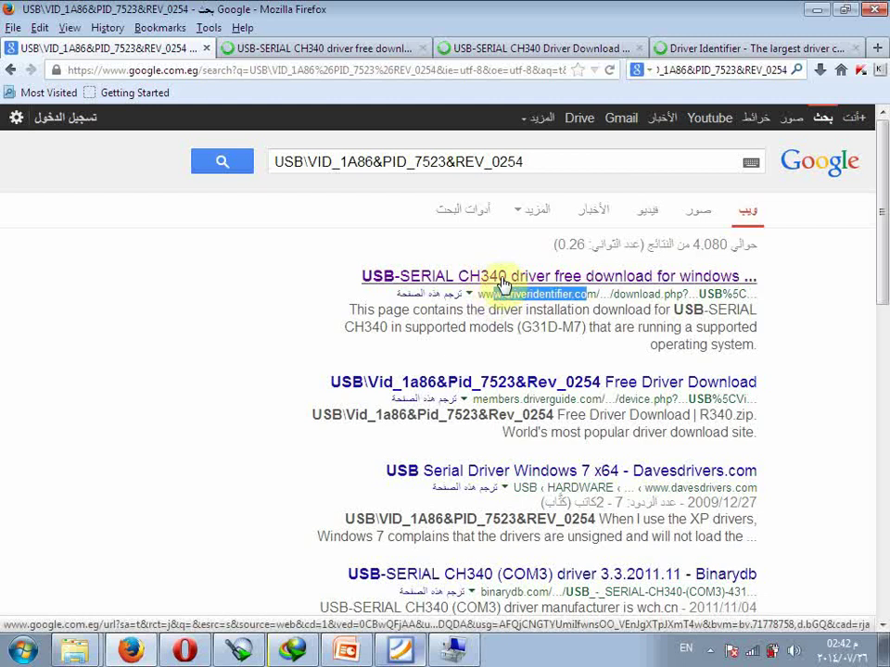
pyautogui.click(329, 48)
pyautogui.scroll(1, 268, 176)
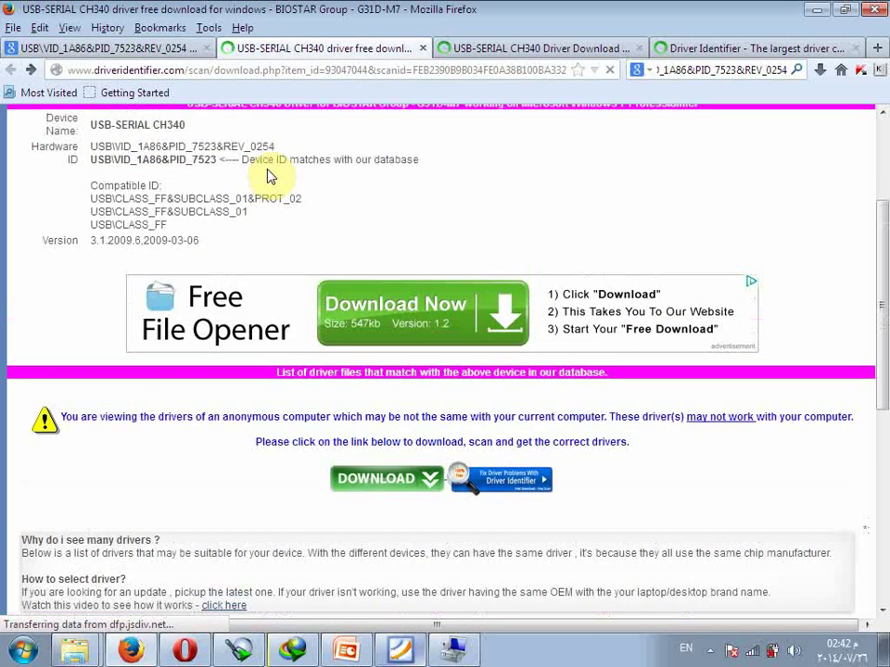
pyautogui.scroll(-6, 268, 176)
pyautogui.scroll(4, 268, 177)
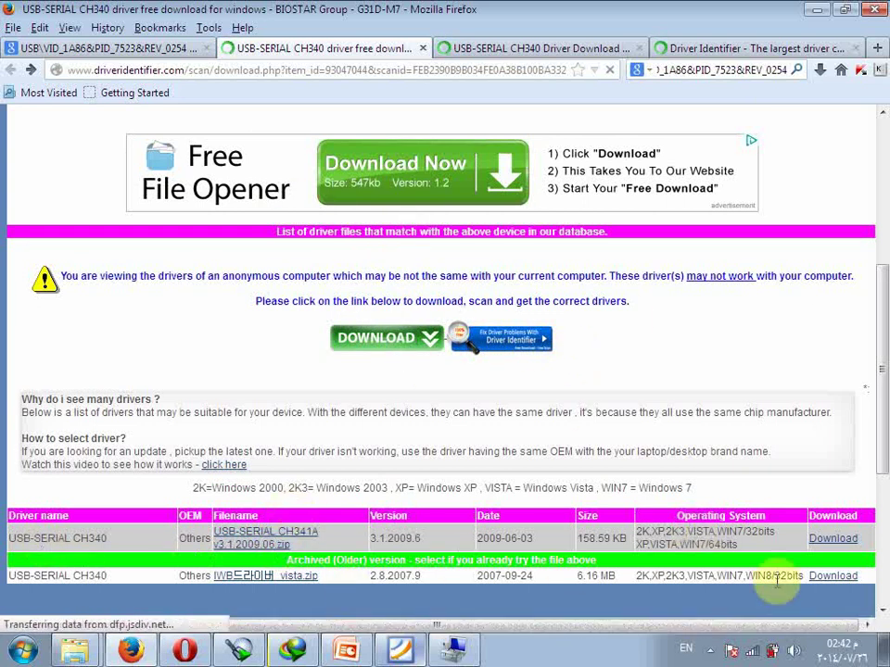
# Download the newest USB-SERIAL CH340 driver, version 3.1.2009.6, from the Others source.
pyautogui.click(839, 539)
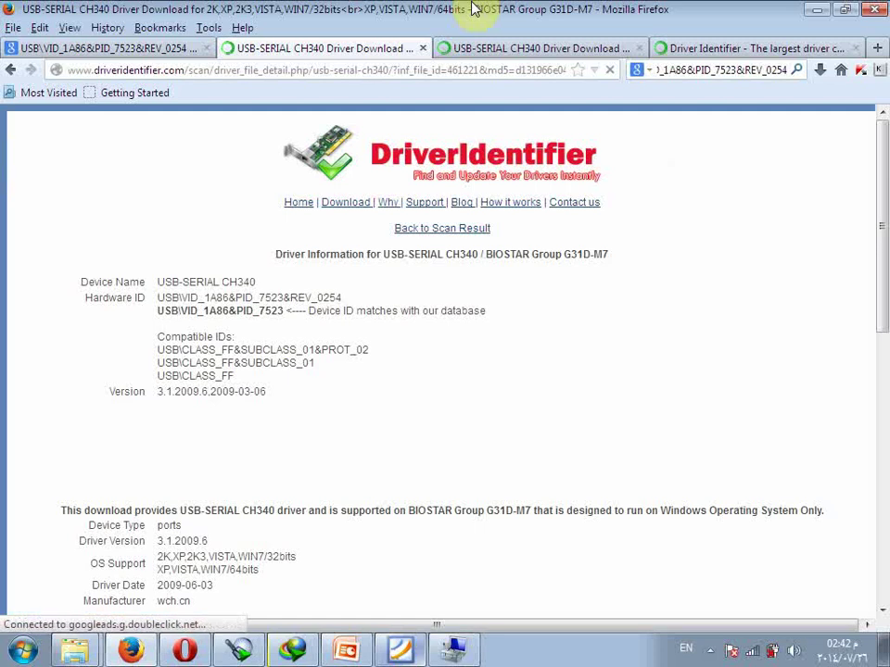
pyautogui.scroll(-10, 474, 8)
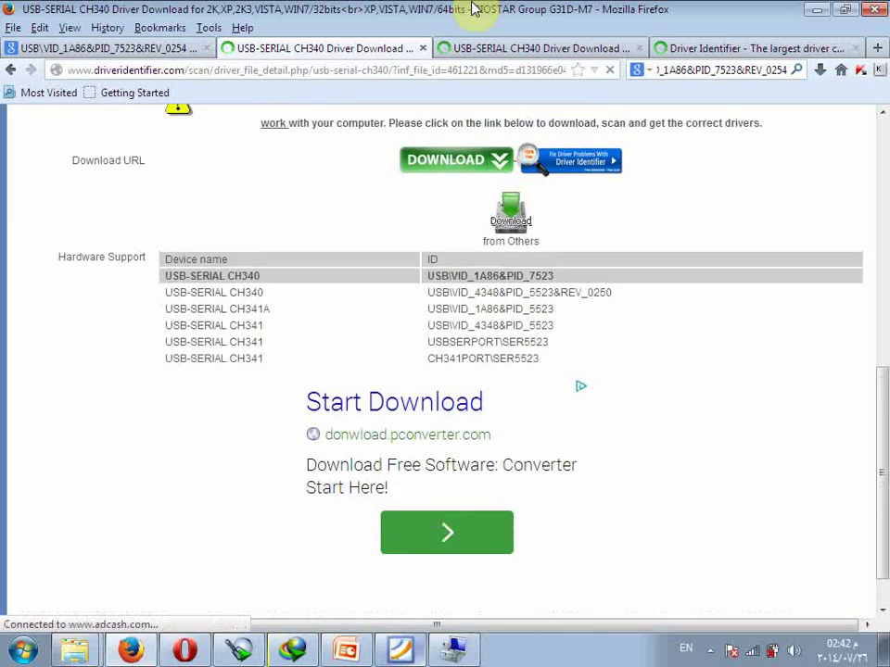
pyautogui.scroll(1, 441, 133)
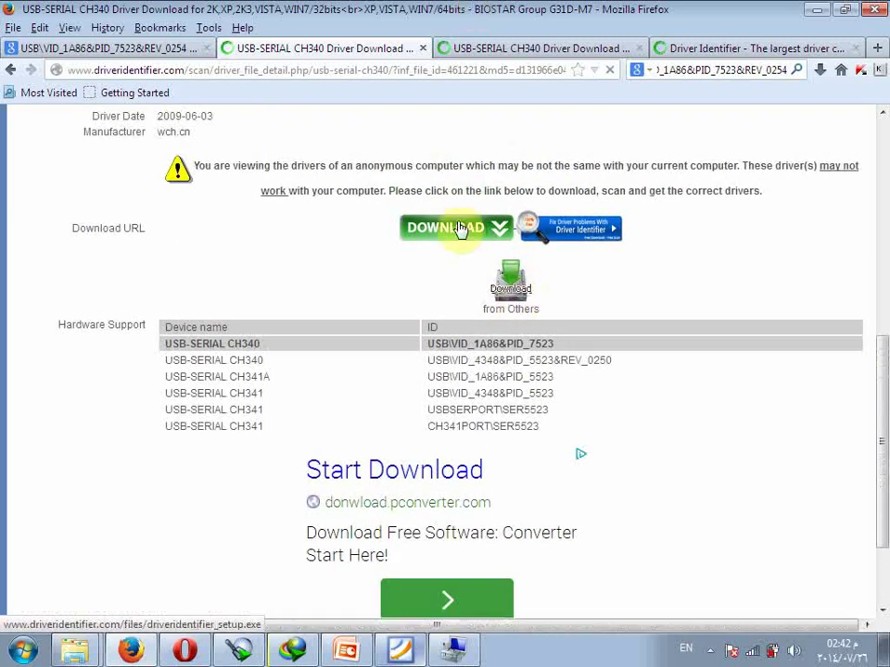
pyautogui.click(501, 293)
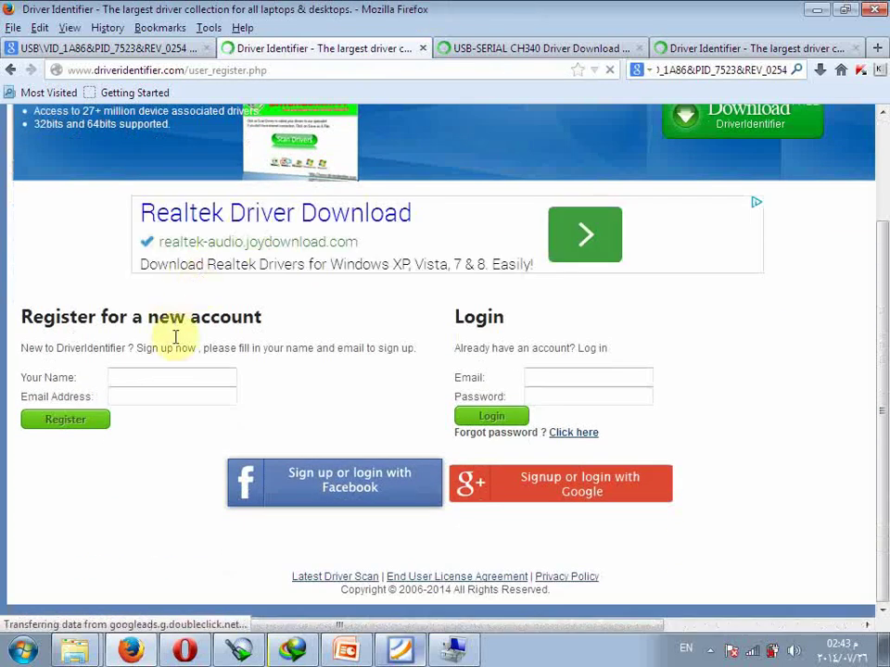
# Register with the user's name and e-mail address, then choose Non Commercial Use (Free).
pyautogui.click(210, 373)
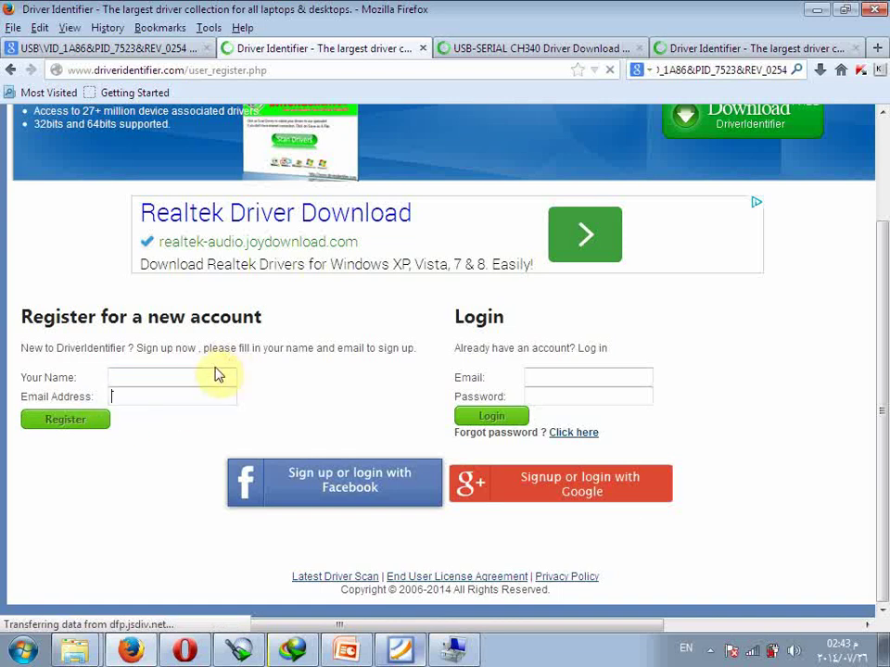
pyautogui.click(213, 370)
pyautogui.write('ee')
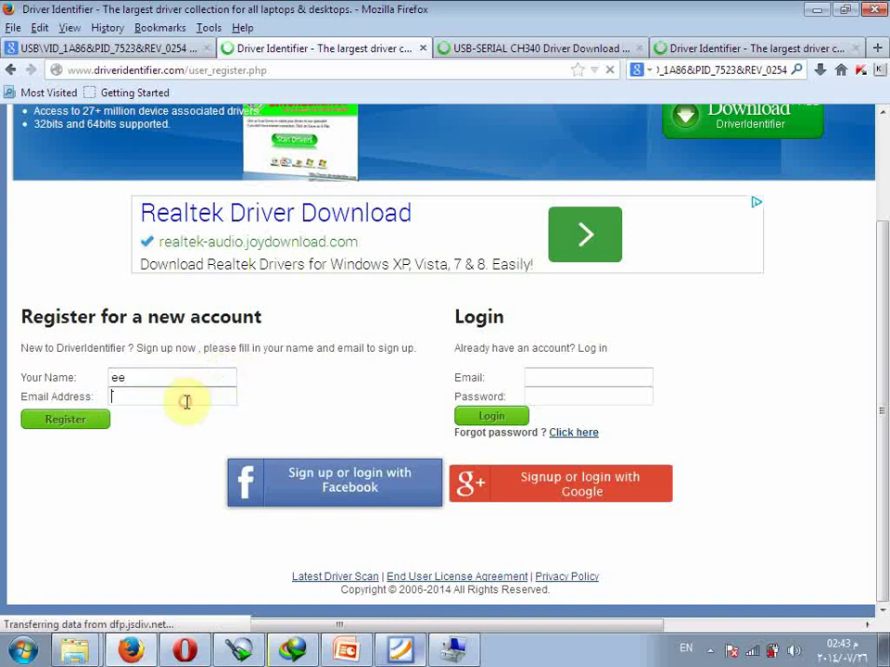
pyautogui.click(186, 401)
pyautogui.write('hamdy.e')
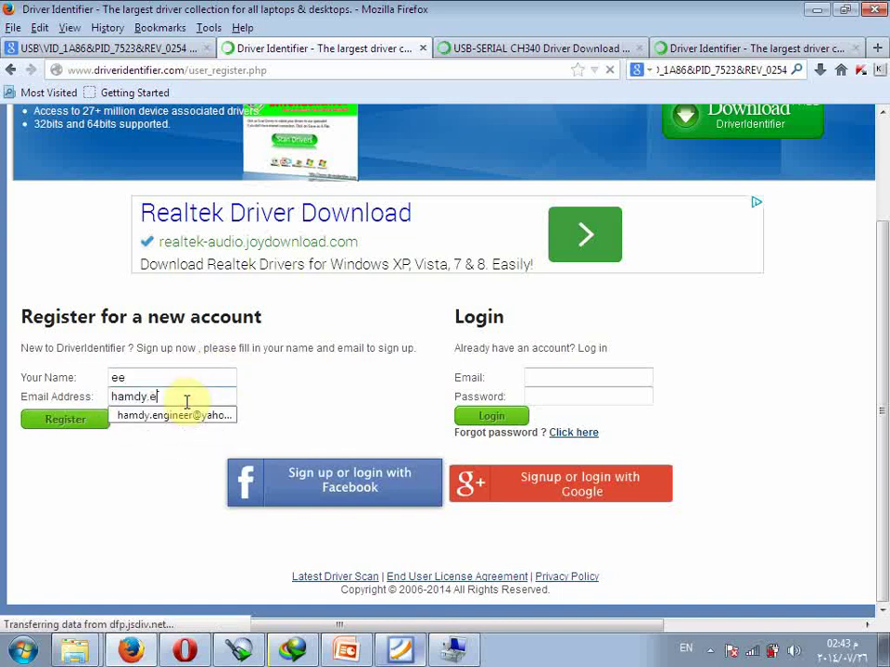
pyautogui.click(142, 416)
pyautogui.click(86, 420)
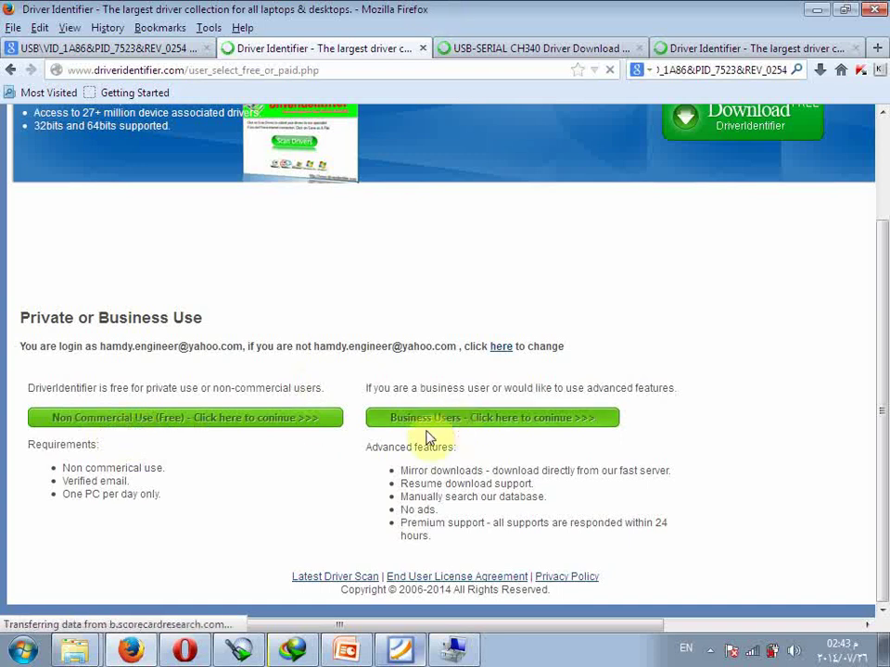
pyautogui.click(266, 419)
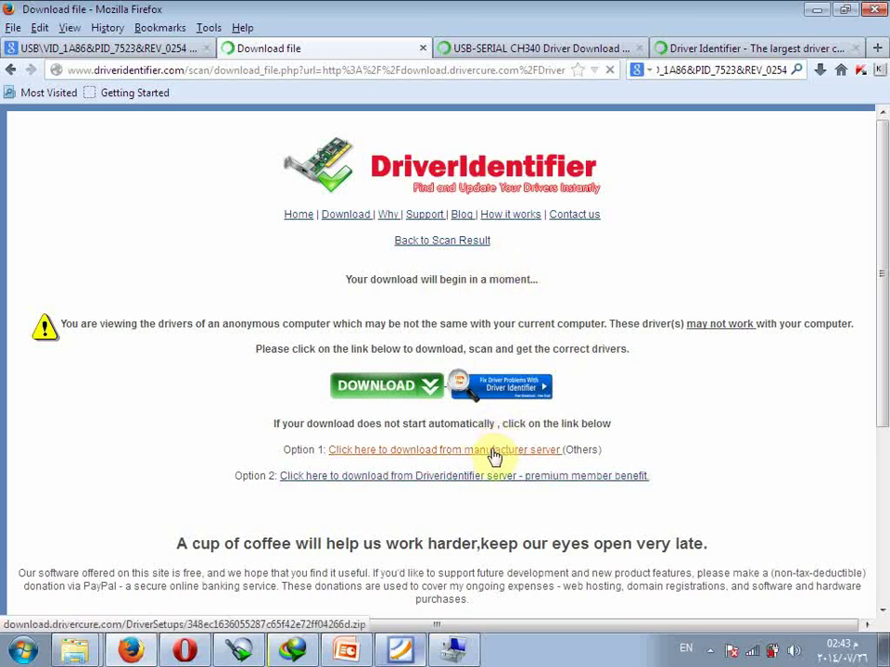
# Download the driver ZIP from the Option 1 manufacturer server, overwriting the previously downloaded copy.
pyautogui.click(494, 452)
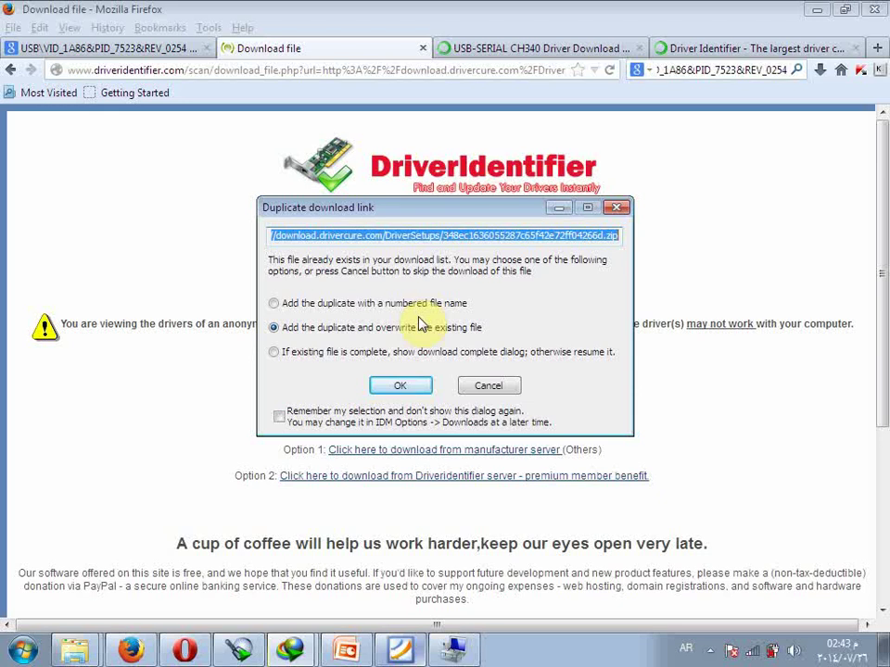
pyautogui.click(487, 386)
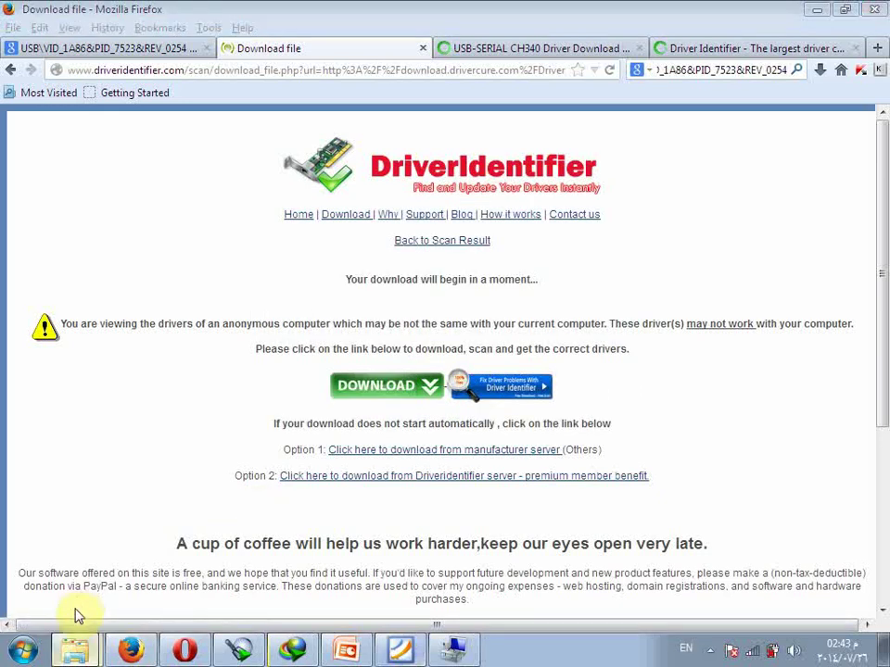
pyautogui.click(75, 649)
pyautogui.click(239, 142)
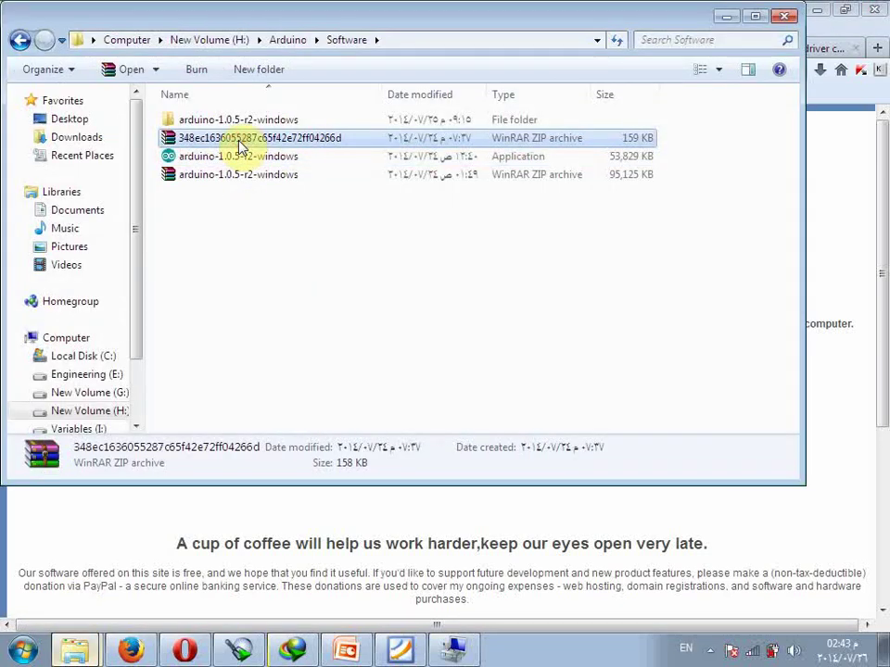
pyautogui.rightClick(239, 142)
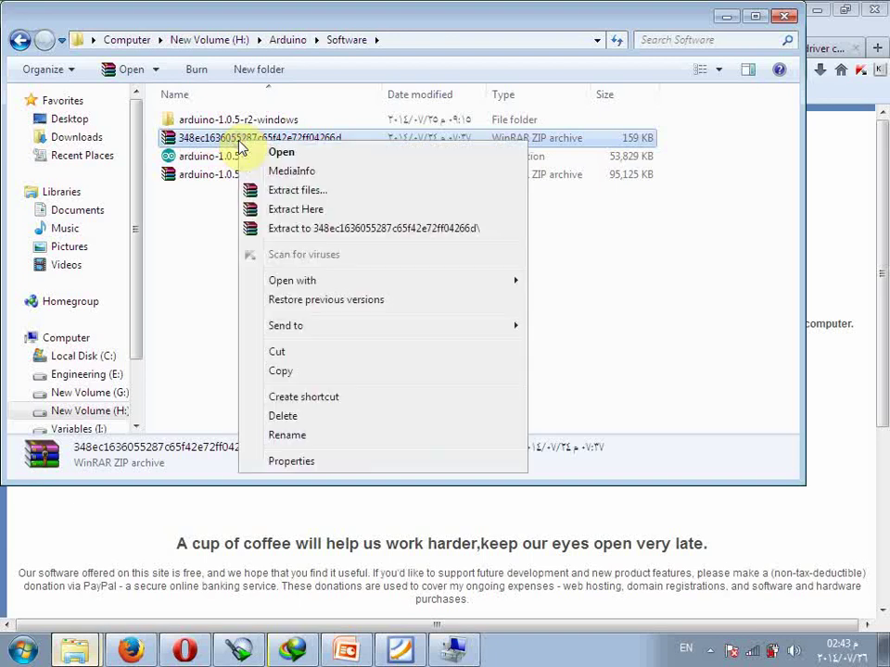
pyautogui.click(296, 237)
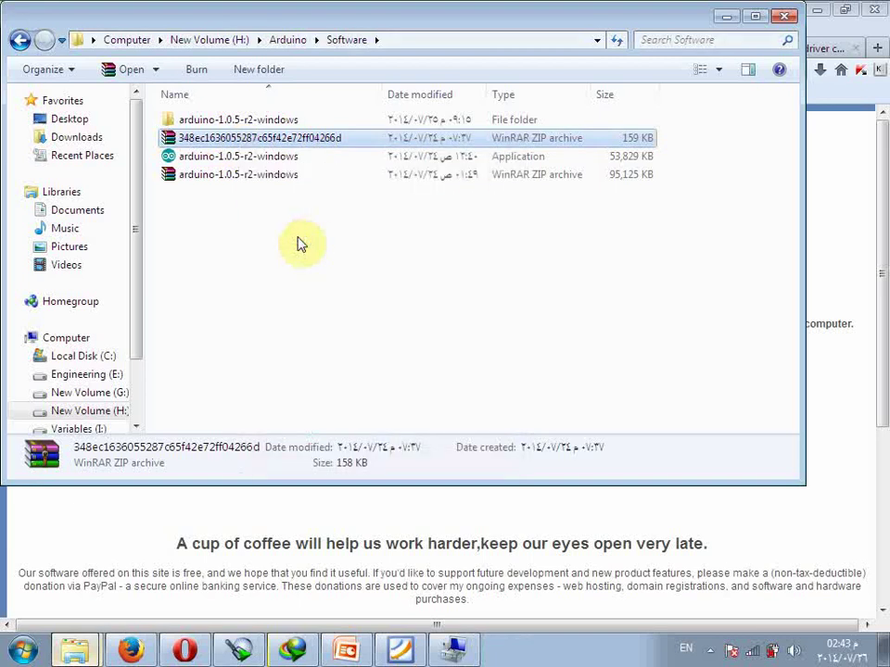
pyautogui.click(261, 121)
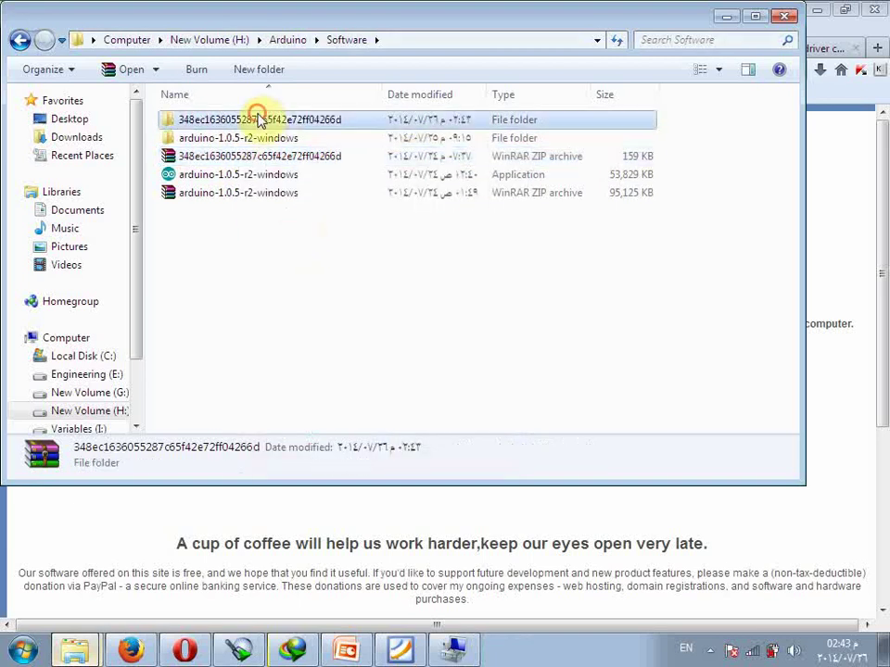
pyautogui.click(453, 647)
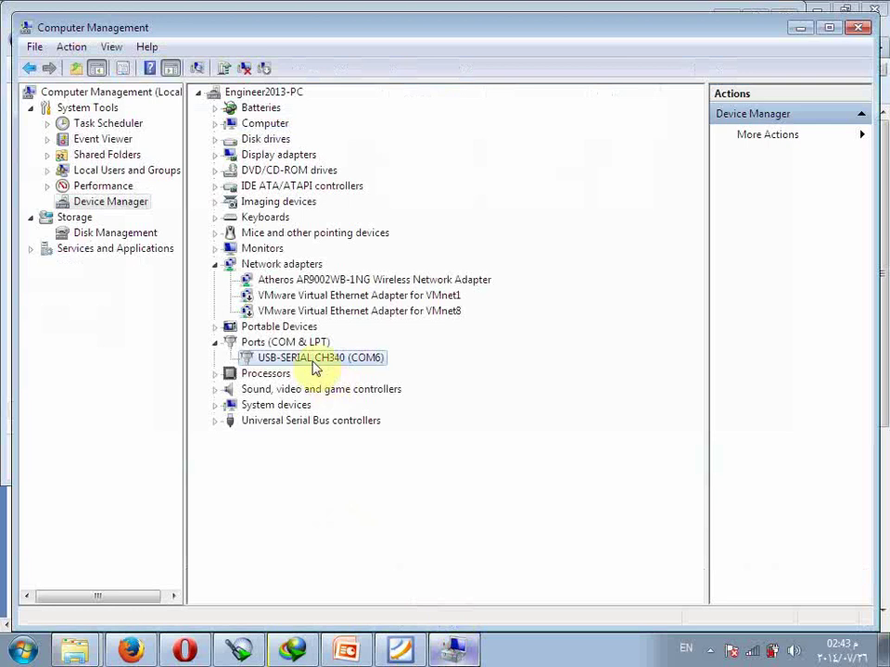
# Start a driver update for USB-SERIAL CH340 (COM6), browsing this computer for the driver.
pyautogui.rightClick(314, 362)
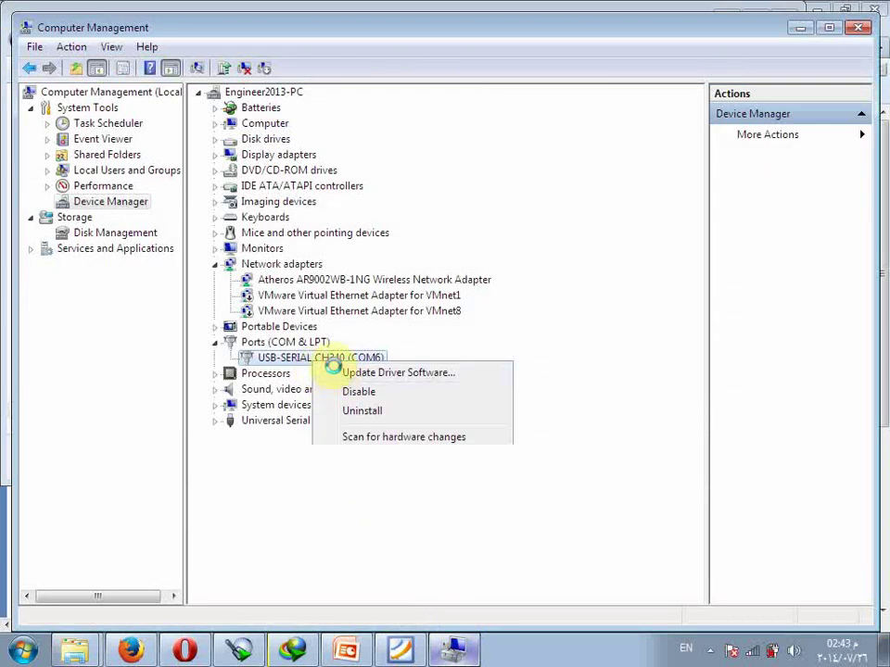
pyautogui.click(338, 373)
pyautogui.click(342, 368)
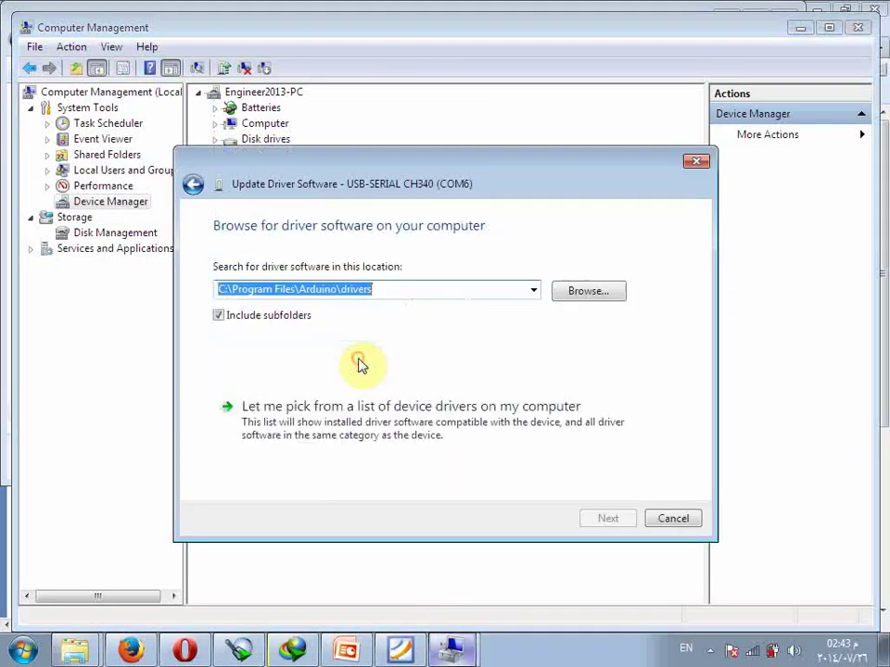
pyautogui.click(575, 295)
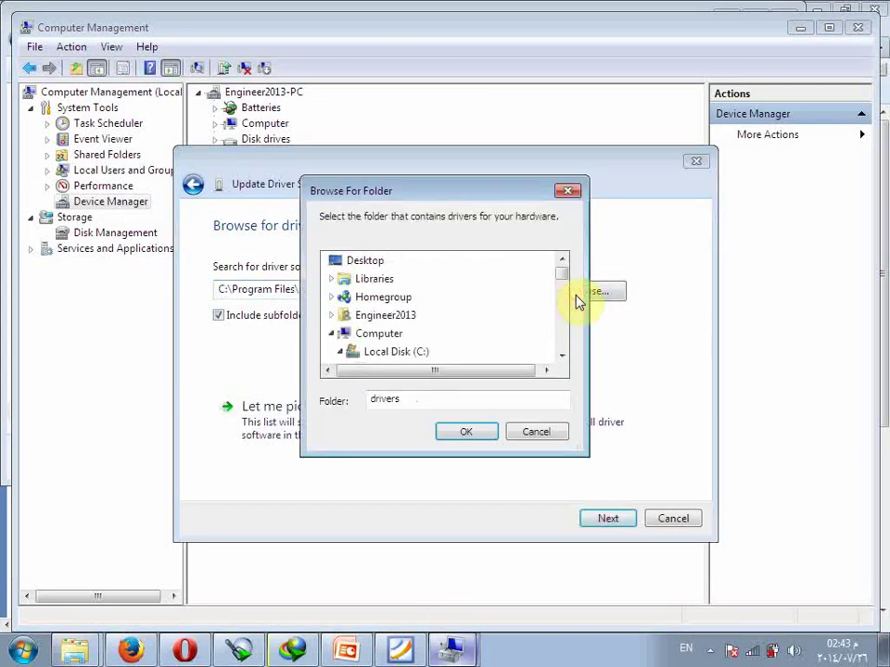
pyautogui.click(561, 355)
pyautogui.click(562, 356)
pyautogui.click(562, 356)
pyautogui.click(562, 356)
pyautogui.click(561, 356)
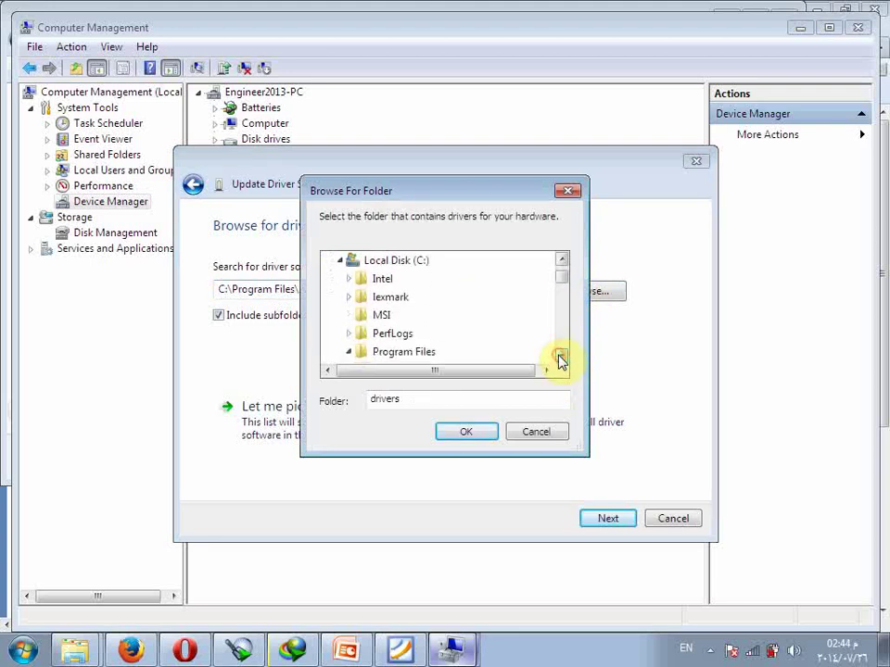
# Point the update at the extracted driver folder in H:\Arduino\Software, search it, then close the wizard.
pyautogui.click(340, 260)
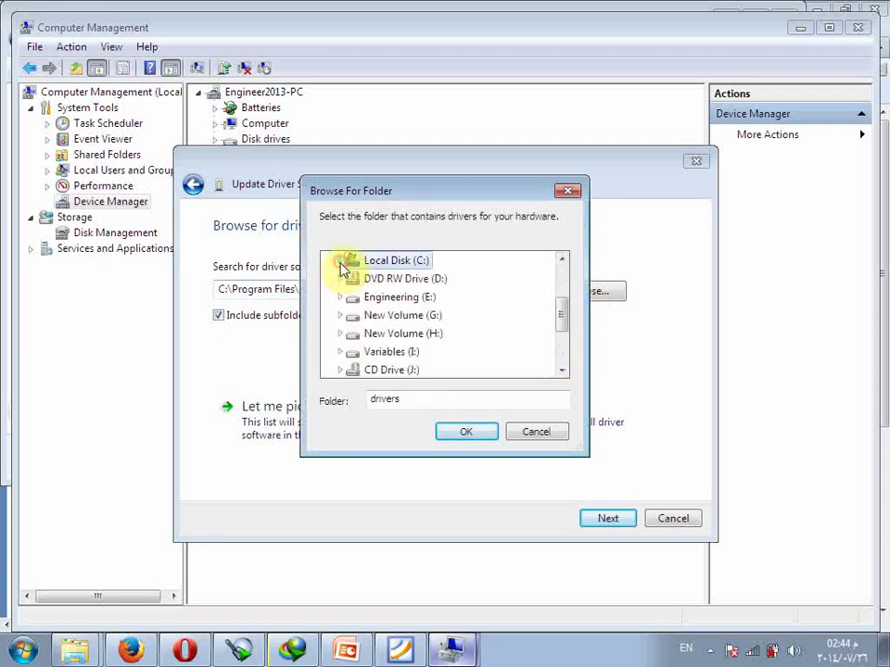
pyautogui.click(341, 336)
pyautogui.click(349, 297)
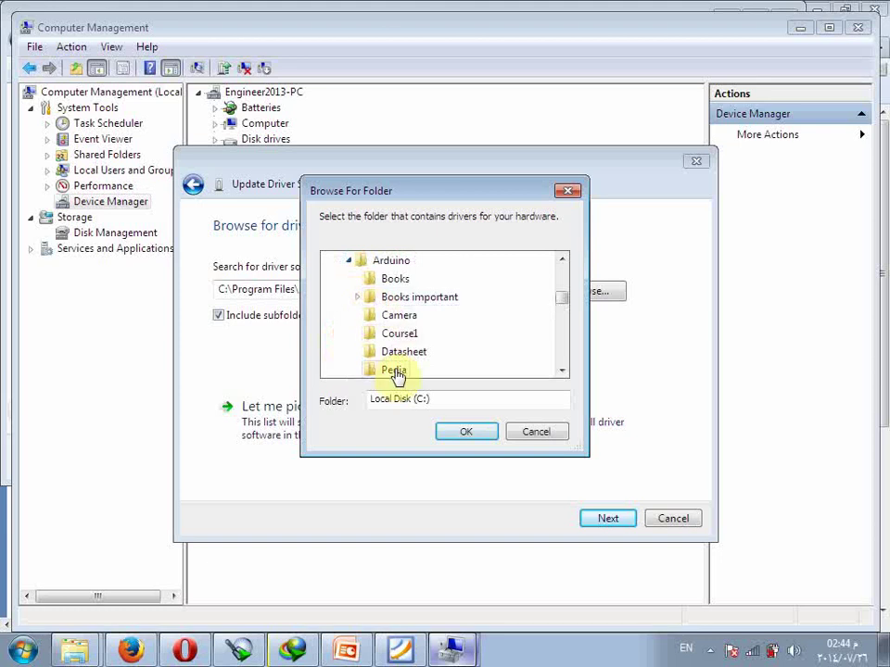
pyautogui.click(565, 374)
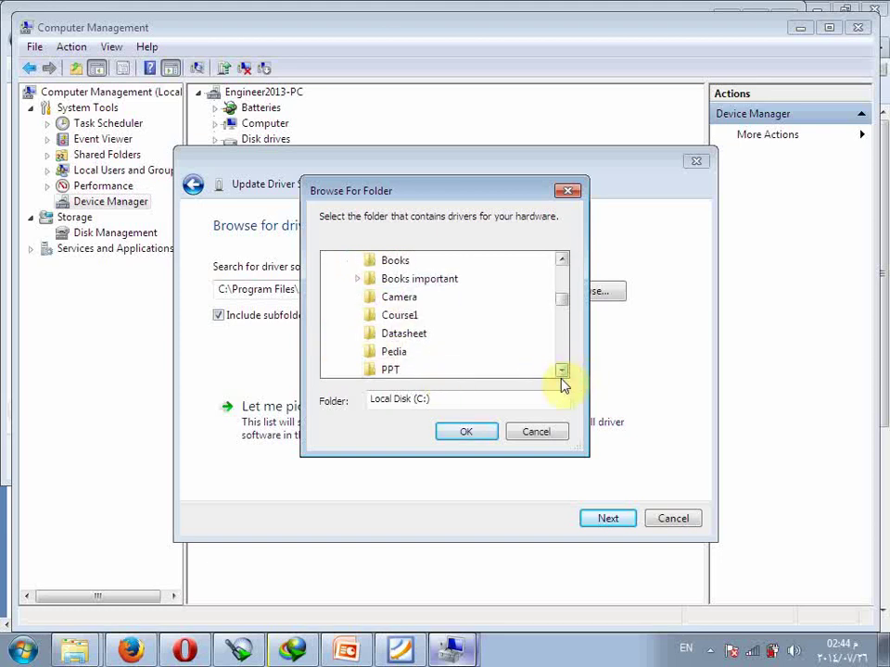
pyautogui.click(563, 372)
pyautogui.click(563, 373)
pyautogui.click(563, 372)
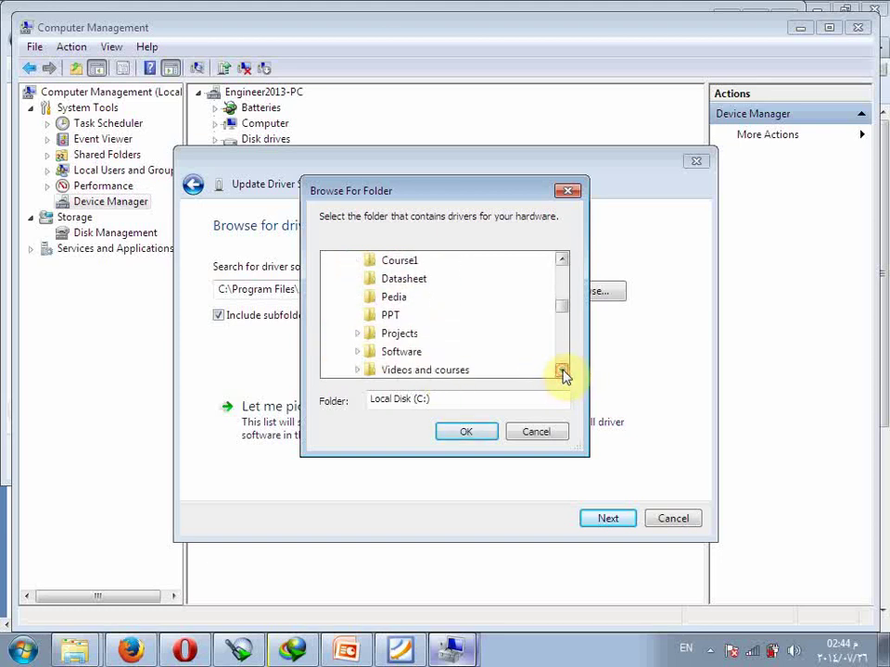
pyautogui.click(563, 373)
pyautogui.click(358, 334)
pyautogui.click(364, 336)
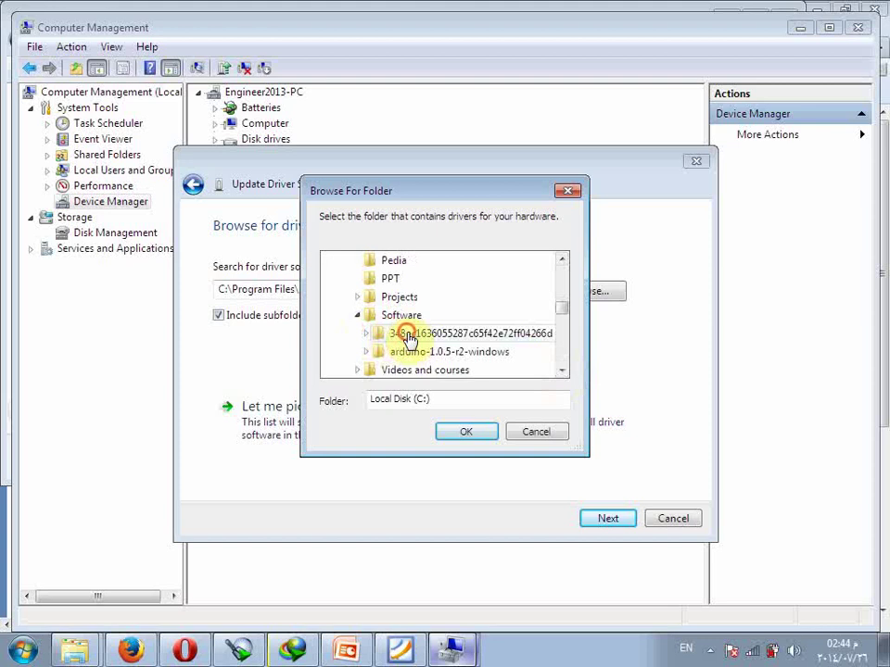
pyautogui.click(454, 428)
pyautogui.click(591, 518)
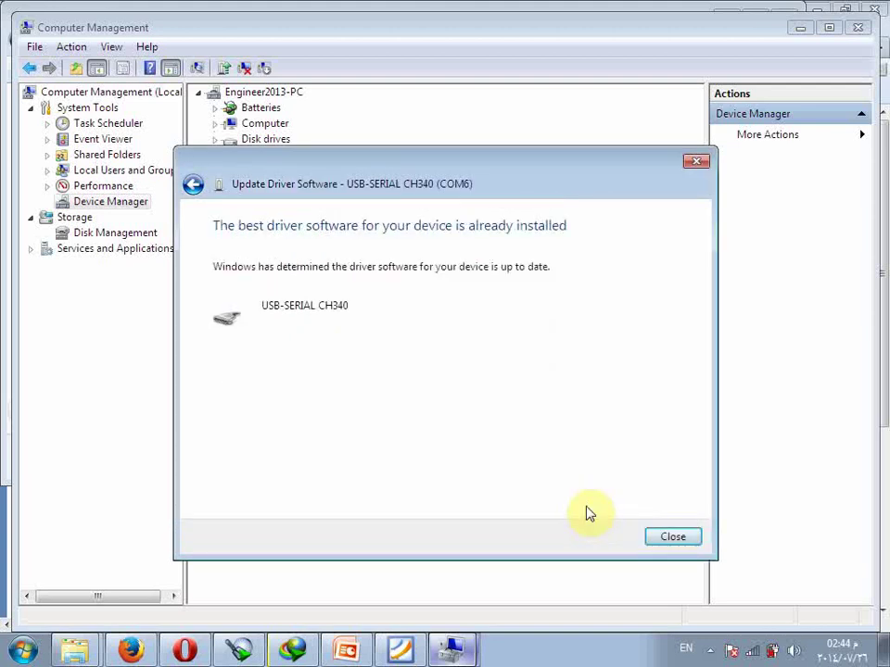
pyautogui.click(676, 542)
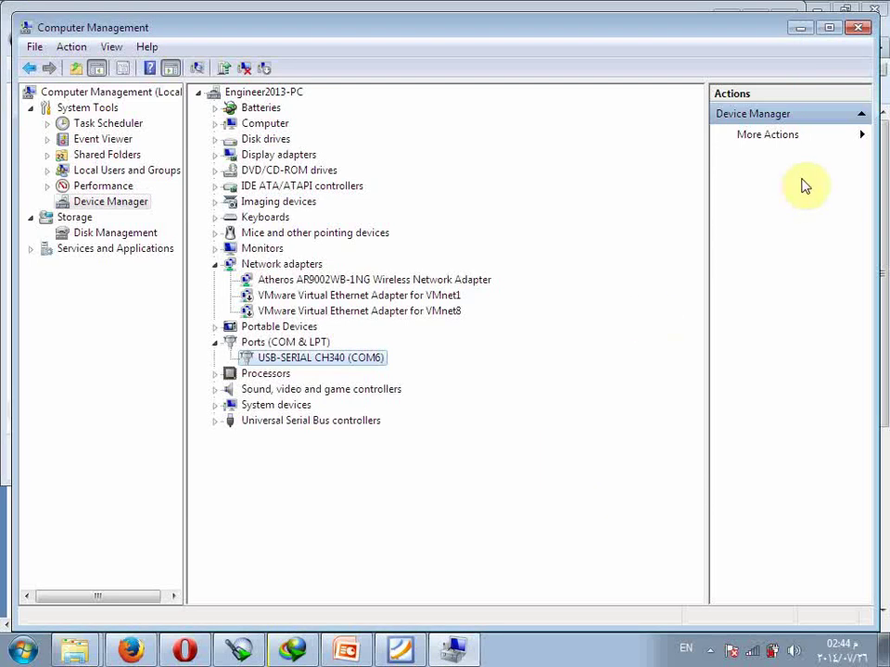
# Dismiss the open-dialogs error, close the CH340 Properties window, then close Computer Management.
pyautogui.click(861, 34)
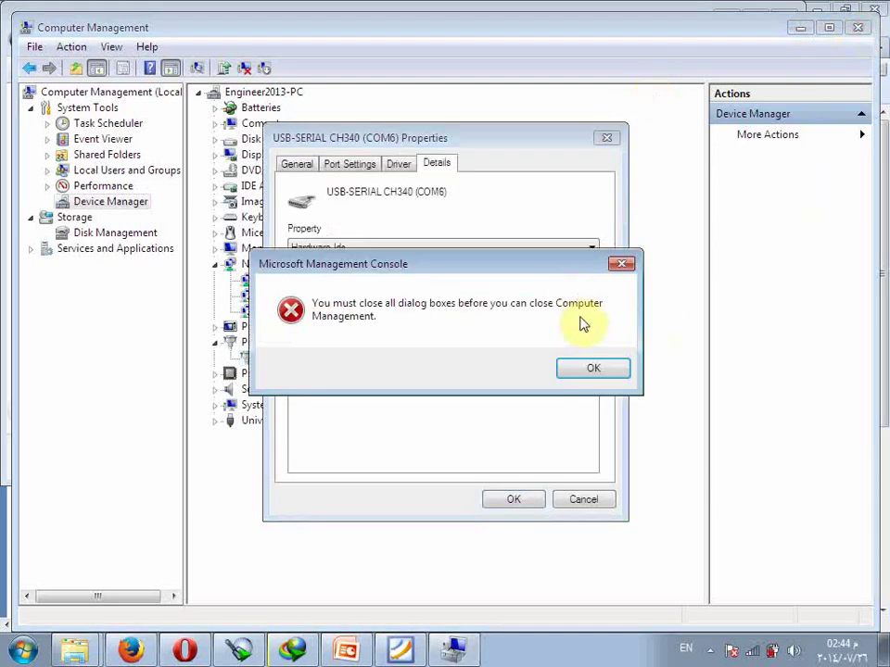
pyautogui.click(587, 366)
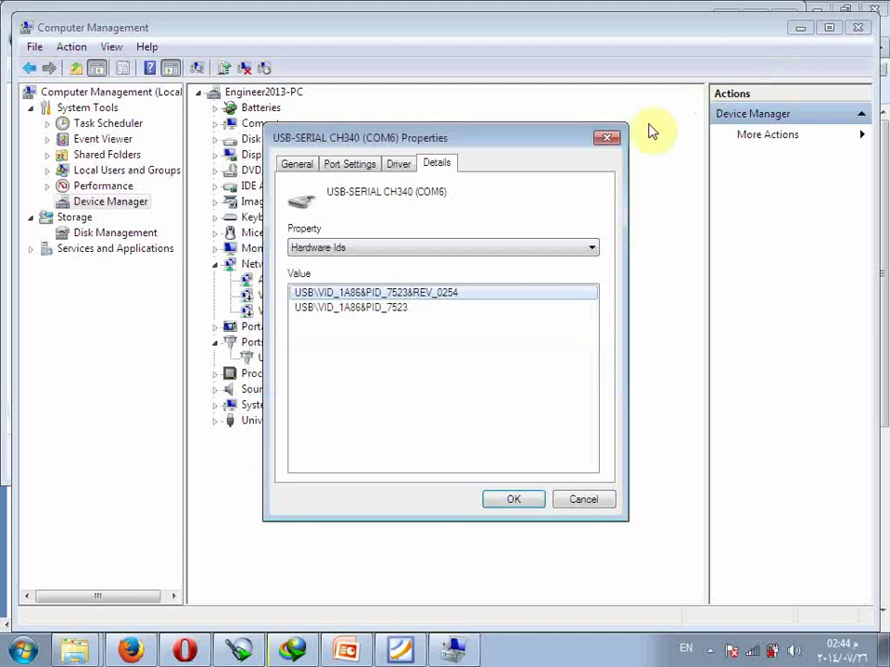
pyautogui.click(608, 138)
pyautogui.click(862, 33)
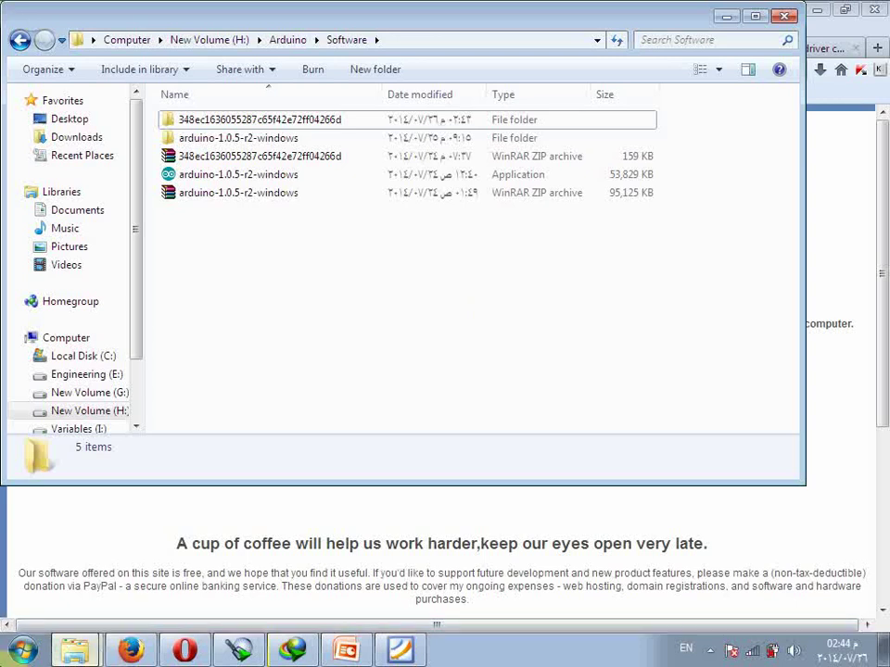
# Launch arduino.exe from C:\Program Files\Arduino, opening the Arduino 1.0.5-r2 IDE.
pyautogui.click(20, 646)
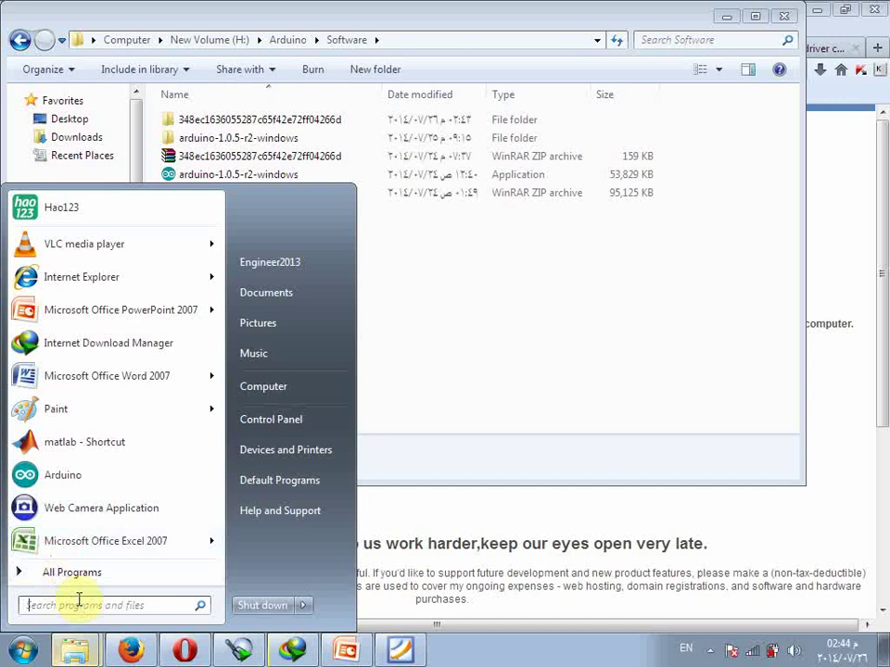
pyautogui.write('ard')
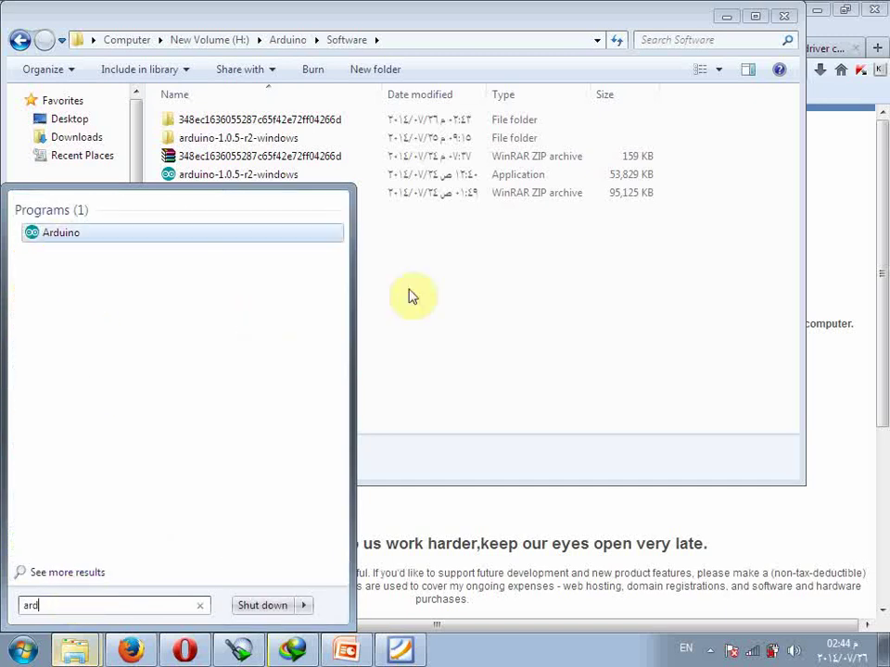
pyautogui.click(412, 297)
pyautogui.click(125, 40)
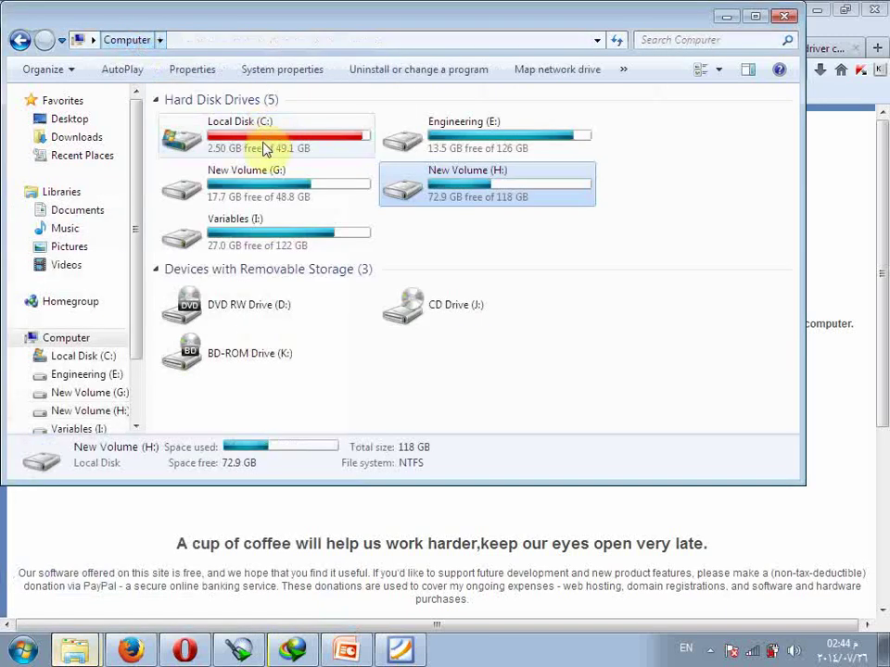
pyautogui.doubleClick(266, 150)
pyautogui.click(239, 199)
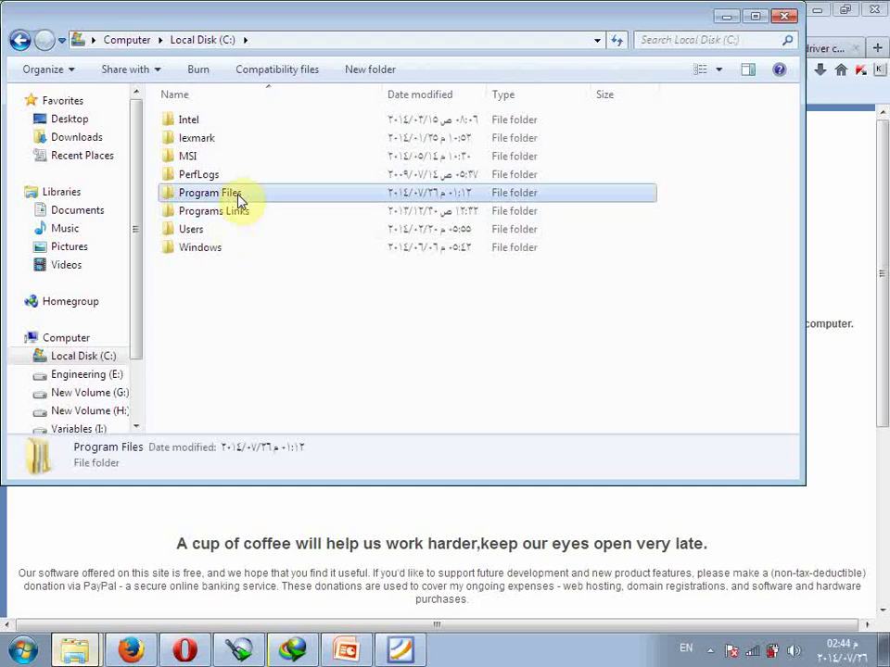
pyautogui.doubleClick(239, 200)
pyautogui.doubleClick(235, 139)
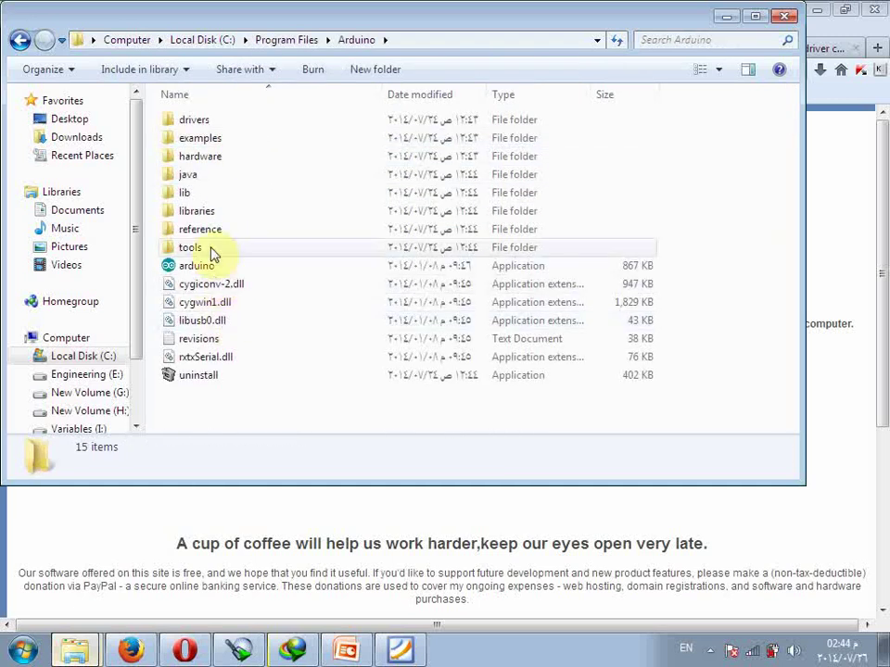
pyautogui.click(193, 266)
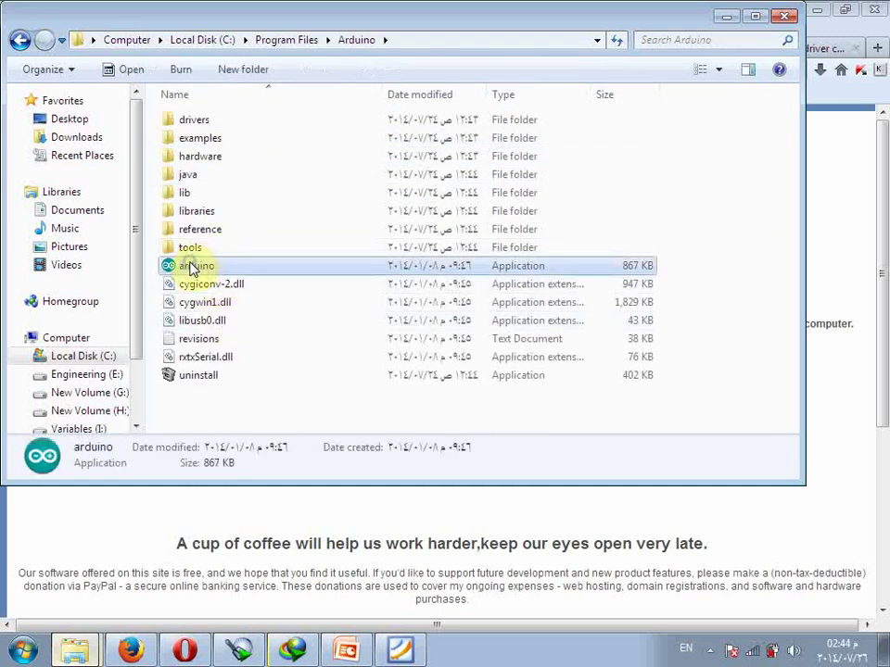
pyautogui.rightClick(193, 266)
pyautogui.moveTo(413, 496)
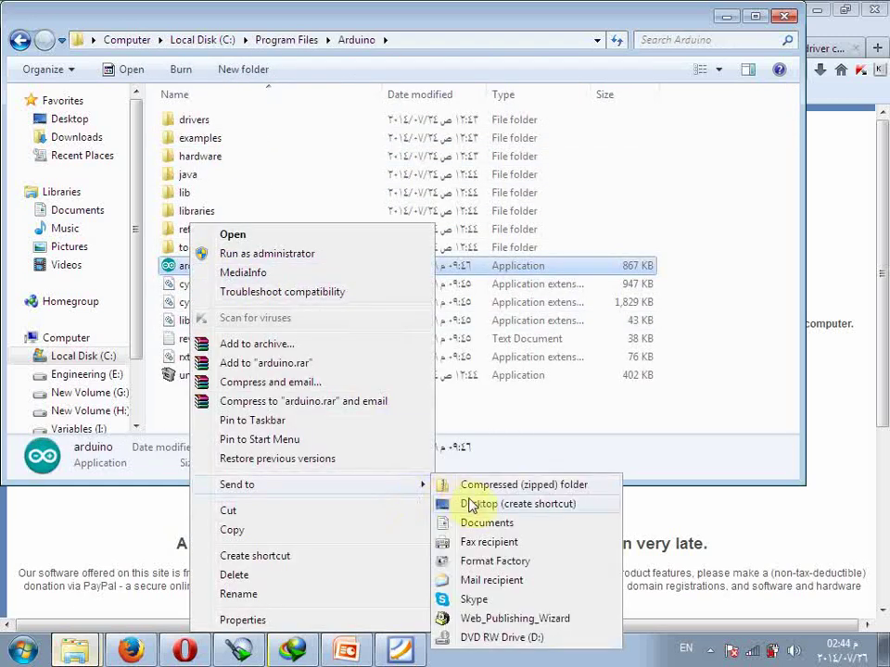
pyautogui.doubleClick(172, 267)
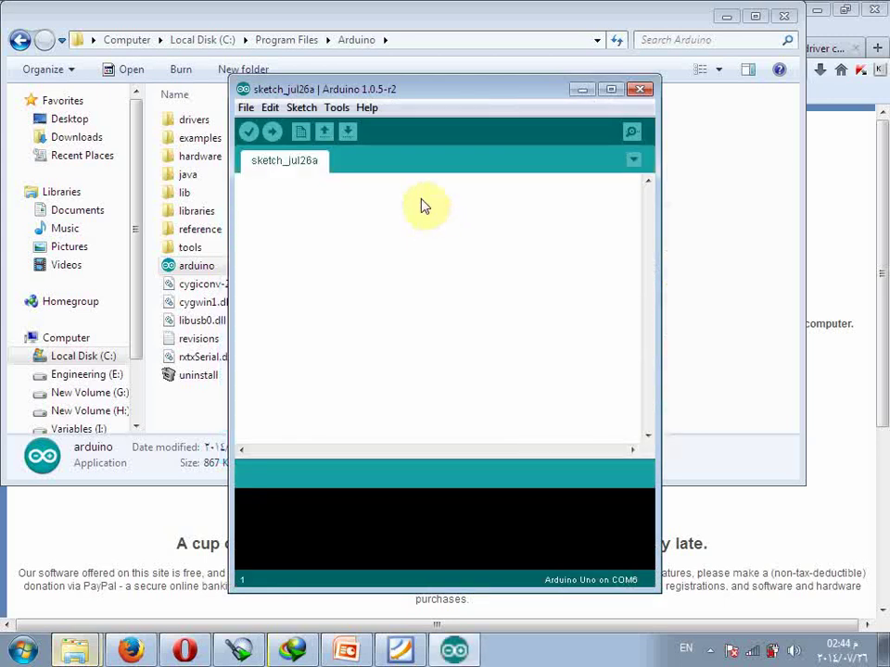
# Focus the blank sketch_jul26a editor and show the File menu commands.
pyautogui.click(392, 318)
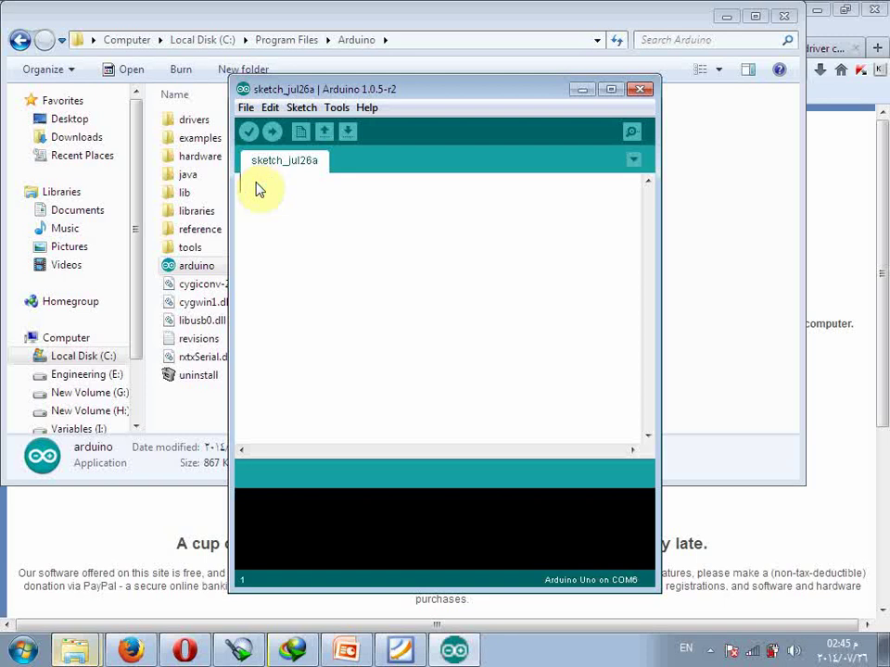
pyautogui.click(246, 108)
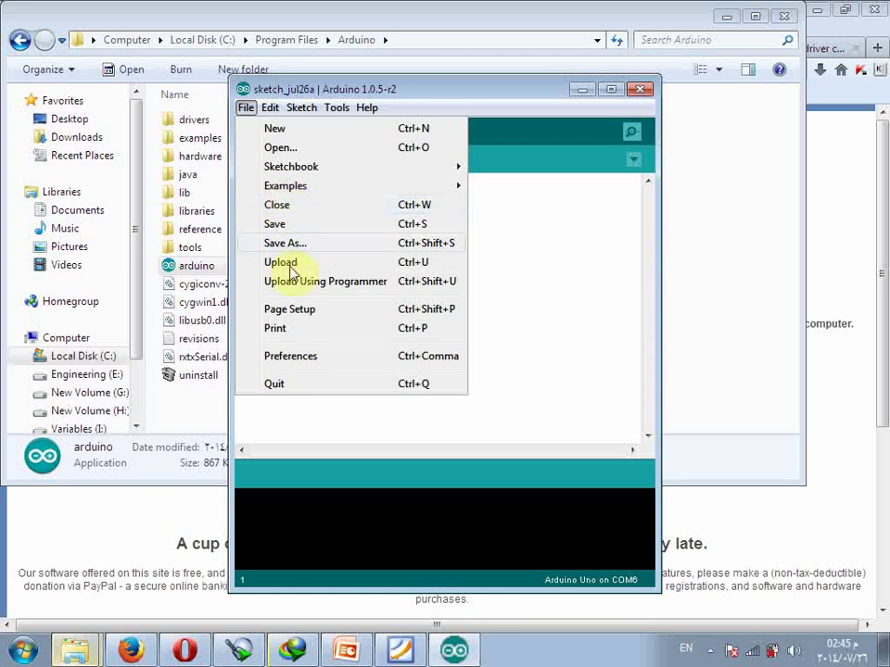
pyautogui.click(306, 359)
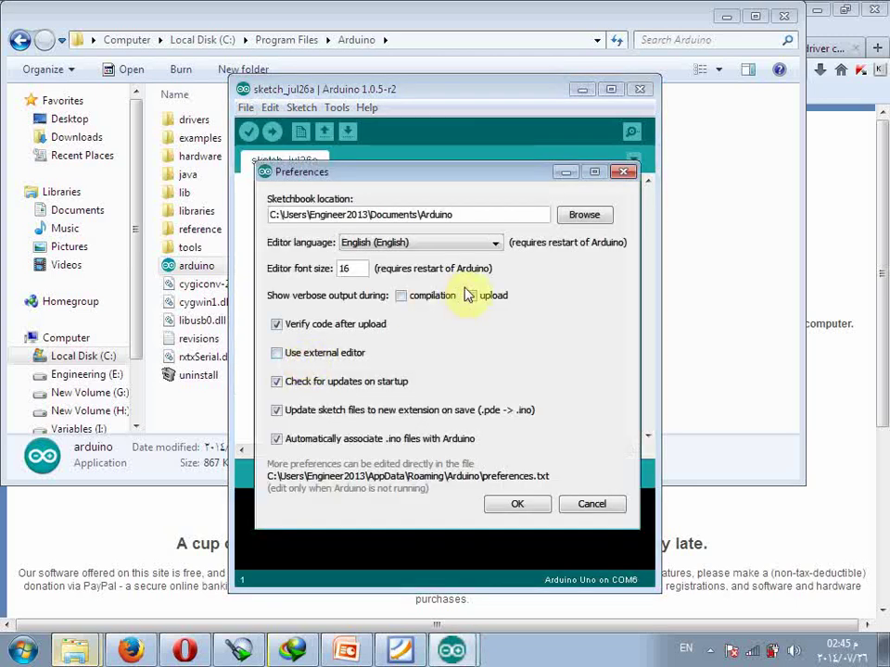
pyautogui.click(492, 244)
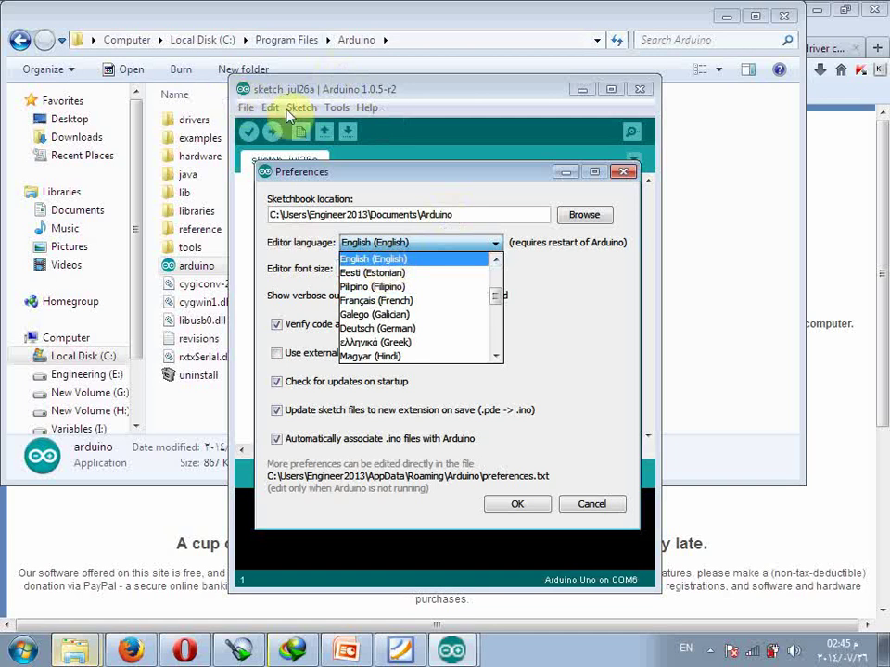
pyautogui.scroll(3, 498, 268)
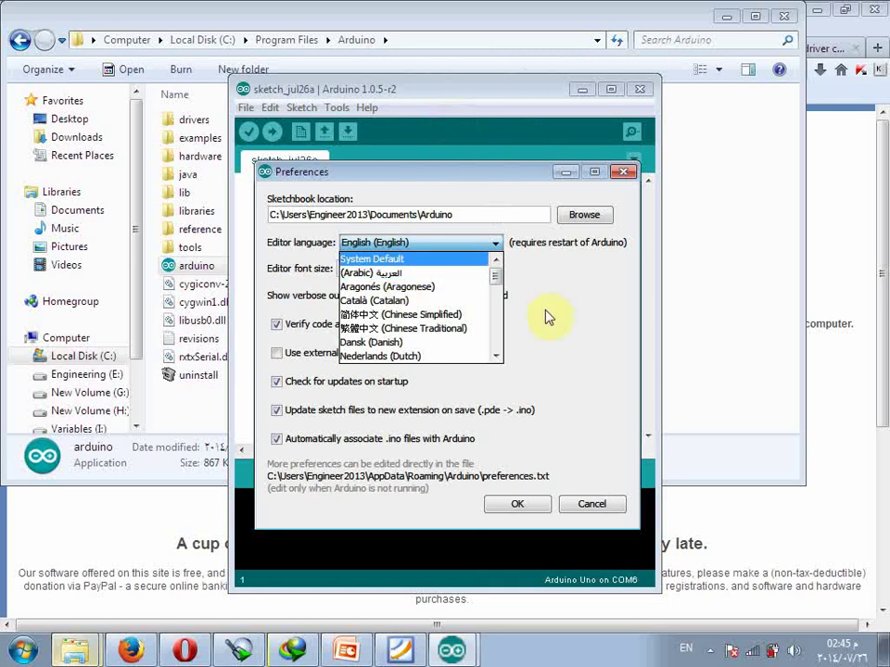
pyautogui.click(570, 334)
pyautogui.doubleClick(357, 270)
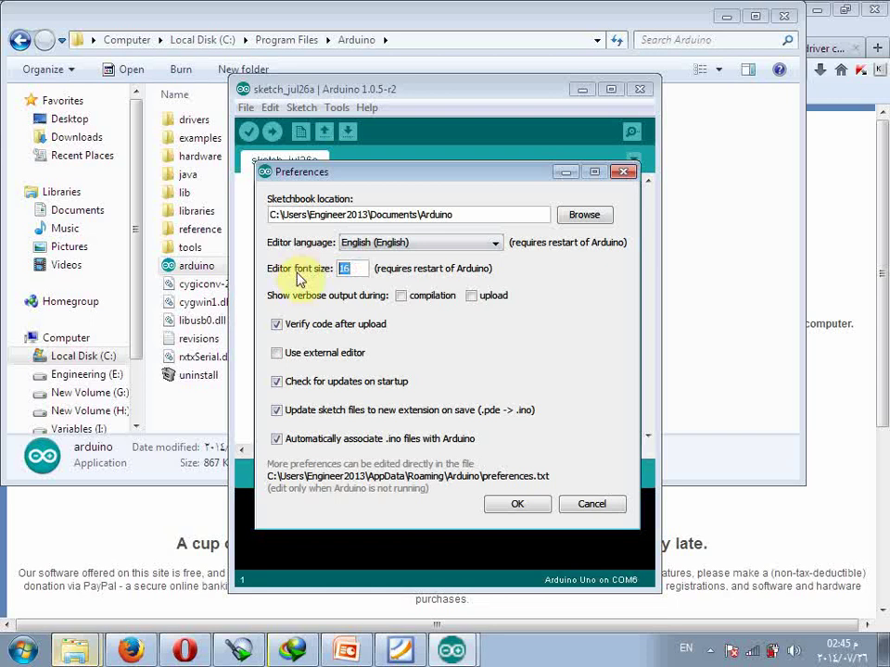
pyautogui.click(537, 212)
pyautogui.moveTo(538, 213); pyautogui.dragTo(272, 202)
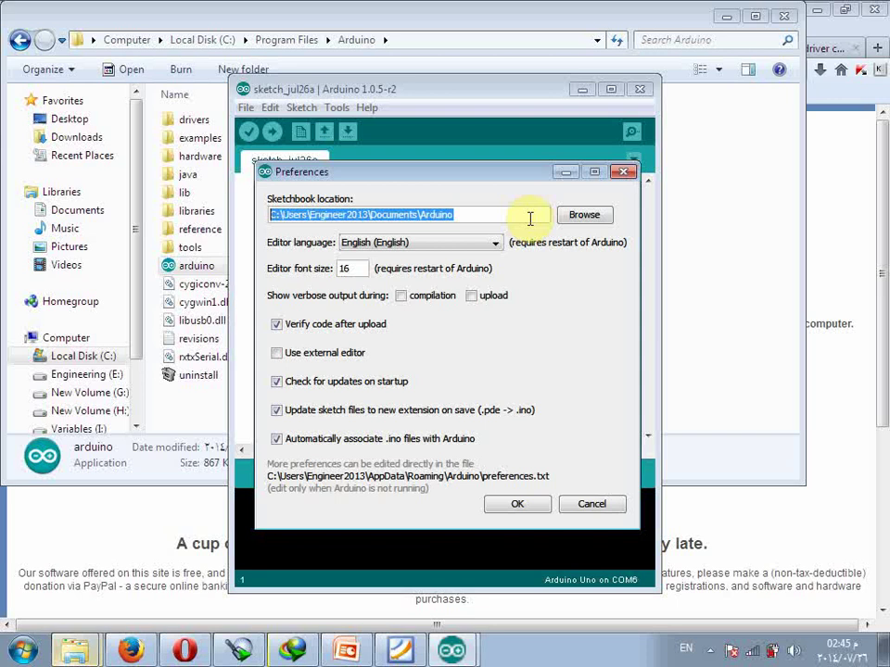
pyautogui.click(520, 217)
pyautogui.doubleClick(520, 217)
pyautogui.moveTo(520, 217); pyautogui.dragTo(257, 219)
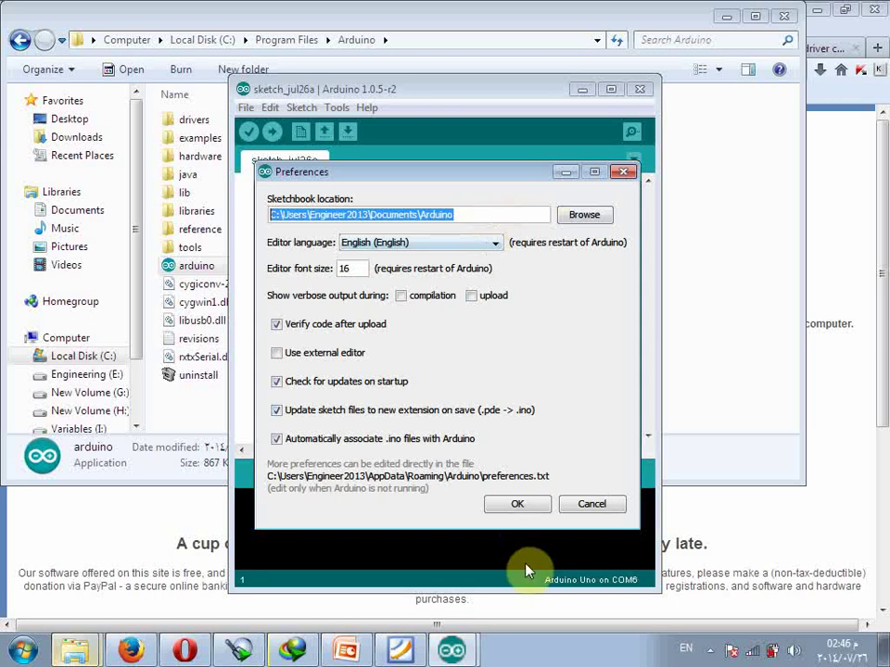
pyautogui.click(574, 506)
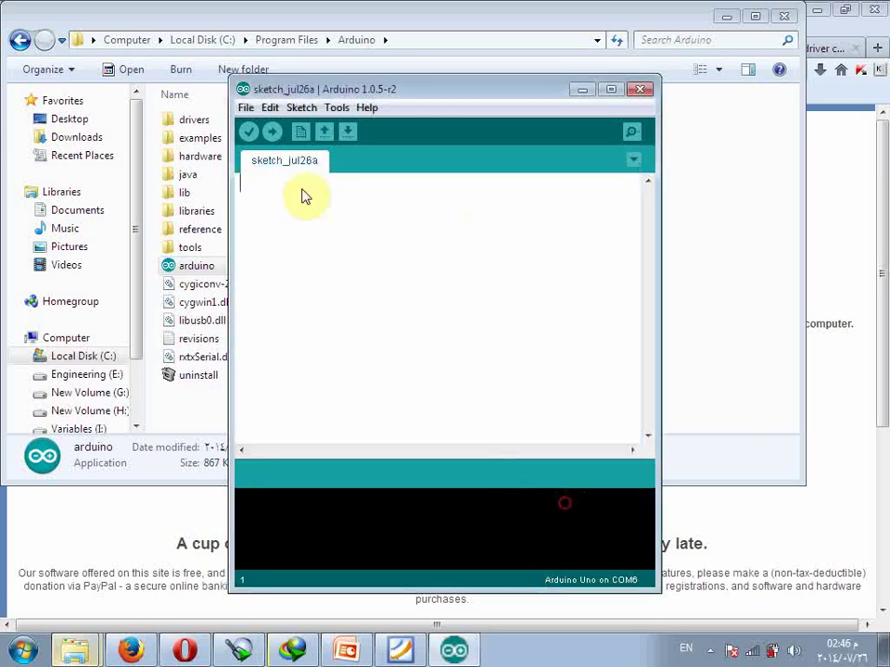
# Show the Edit menu commands, including Copy for Forum, Copy as HTML and Comment/Uncomment.
pyautogui.click(270, 108)
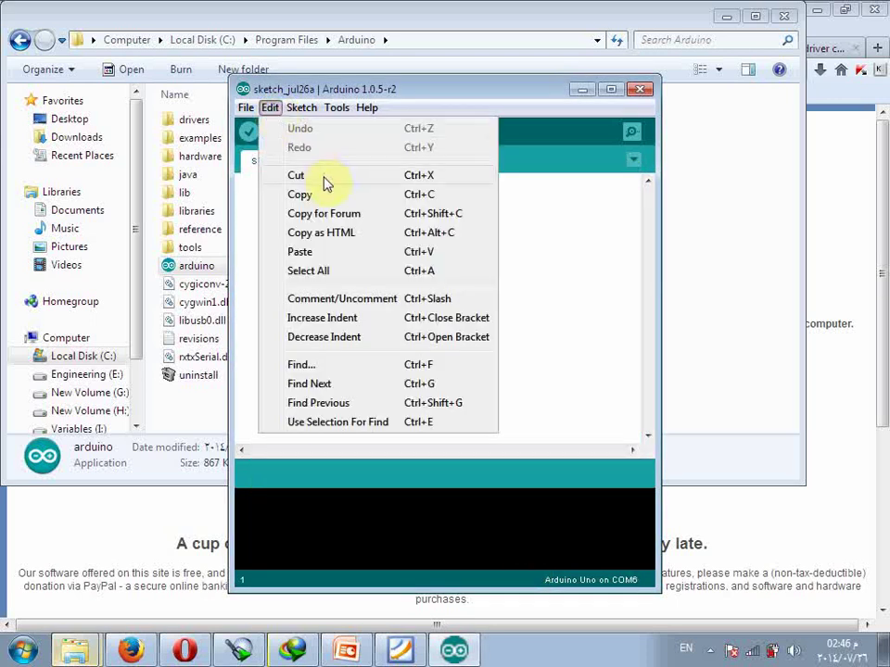